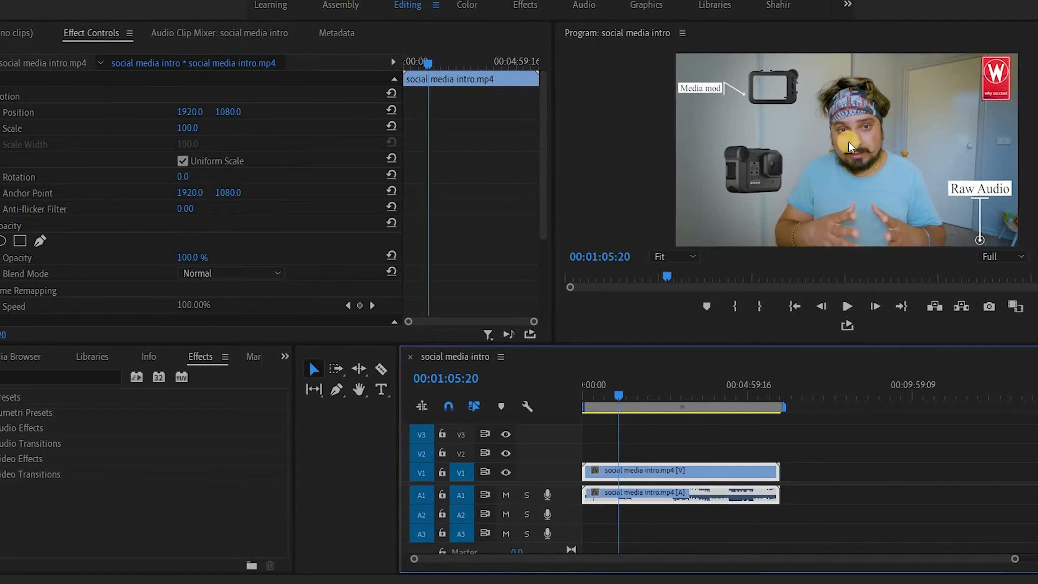
# - Play back the sequence from about 00:00:58:20 to examine how the Raw Audio label animates in
pyautogui.press('space')
pyautogui.click(620, 397)
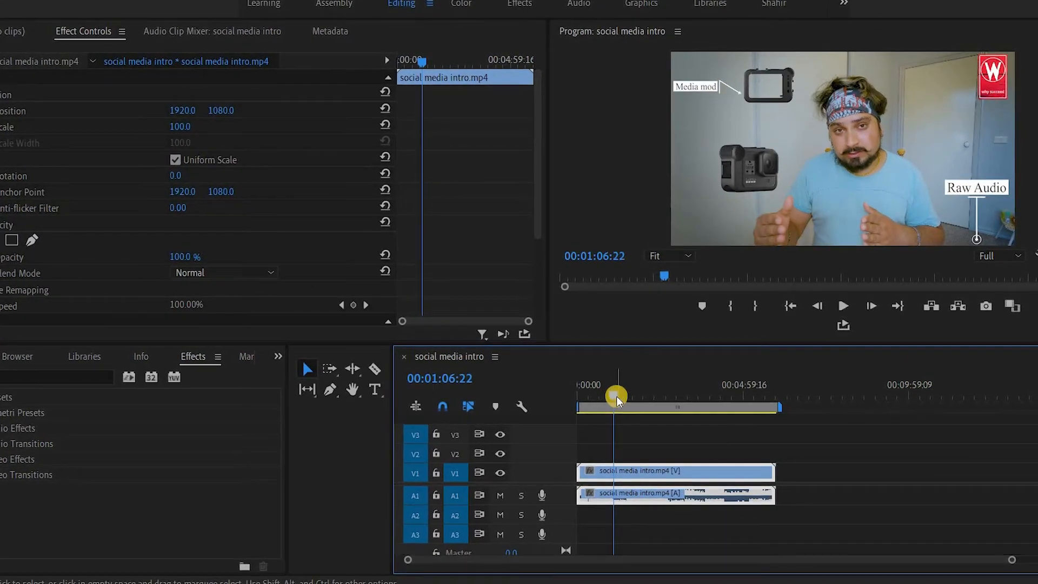
pyautogui.moveTo(609, 394); pyautogui.dragTo(605, 397)
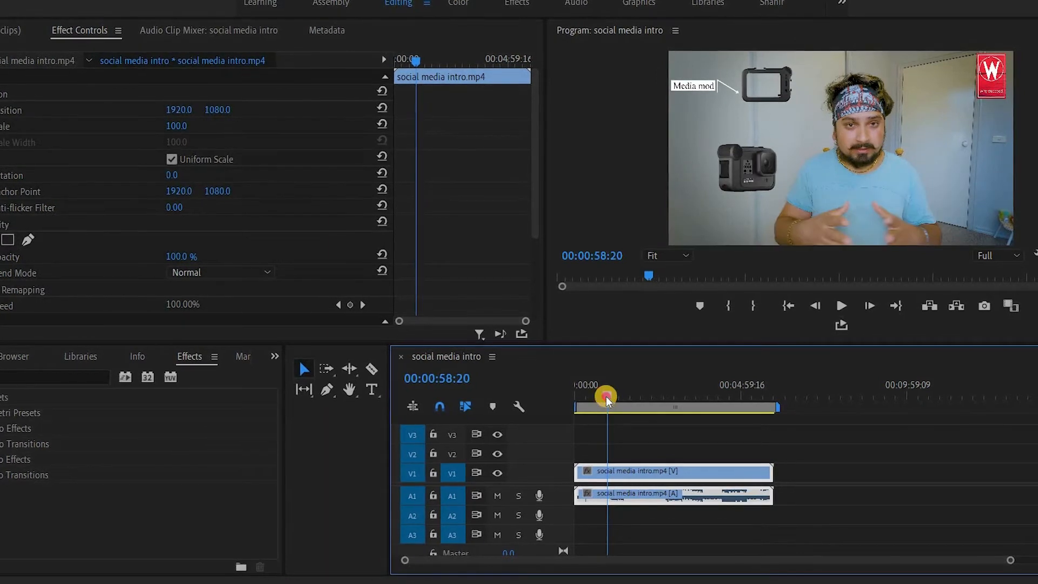
pyautogui.press('space')
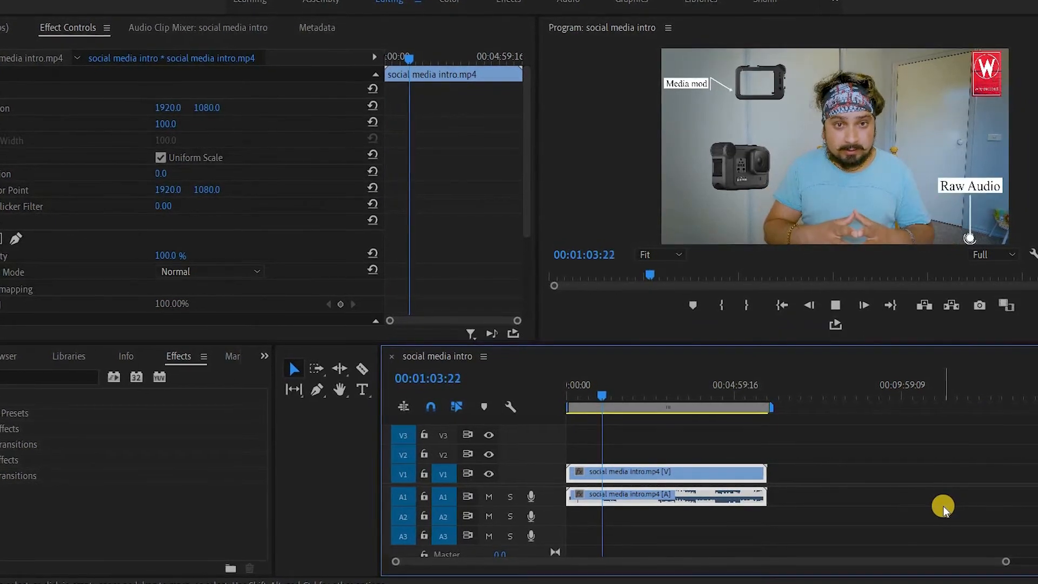
pyautogui.press('space')
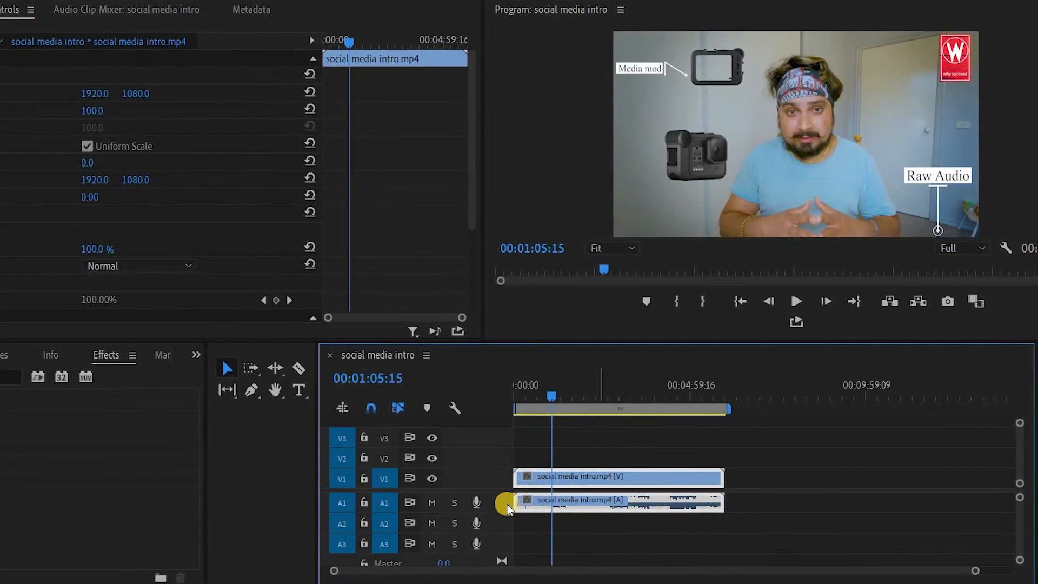
# - Add a text box reading "moving text" across the middle of the frame at 00:01:05:15 with the Type tool
pyautogui.click(294, 391)
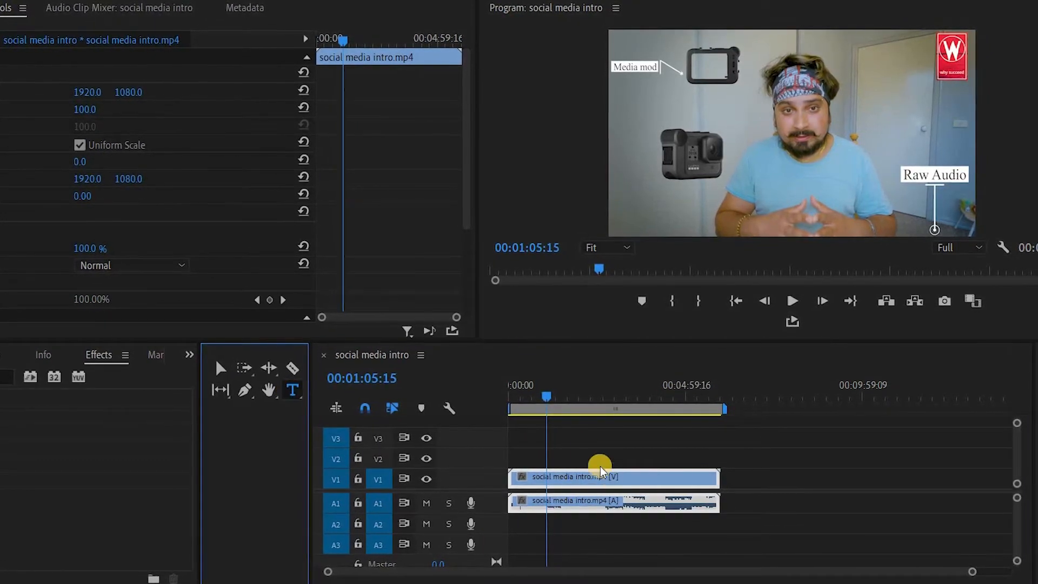
pyautogui.click(587, 448)
pyautogui.click(292, 391)
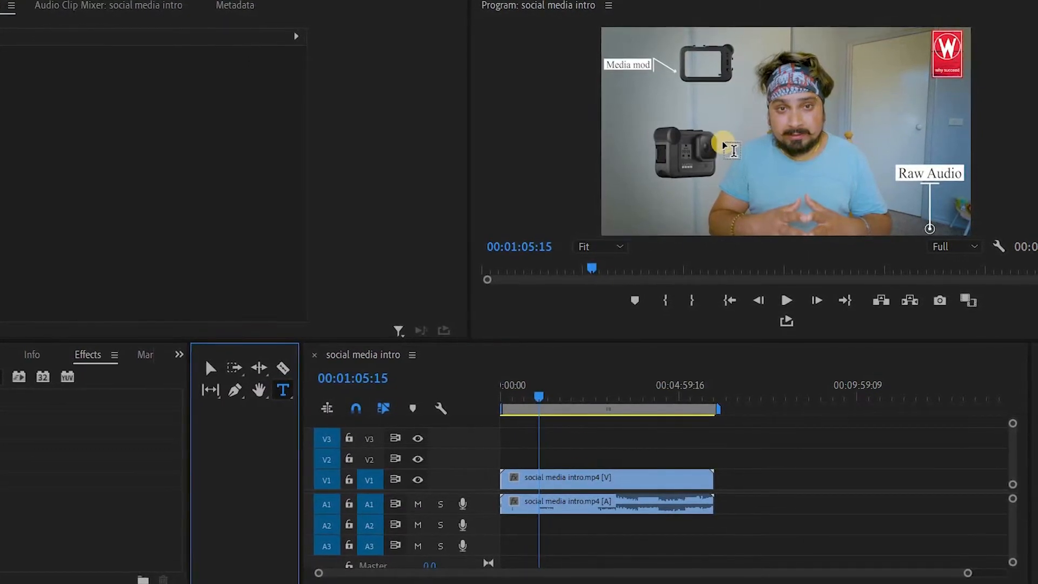
pyautogui.moveTo(680, 149)
pyautogui.mouseDown()
pyautogui.moveTo(694, 178)
pyautogui.moveTo(863, 171)
pyautogui.mouseUp()
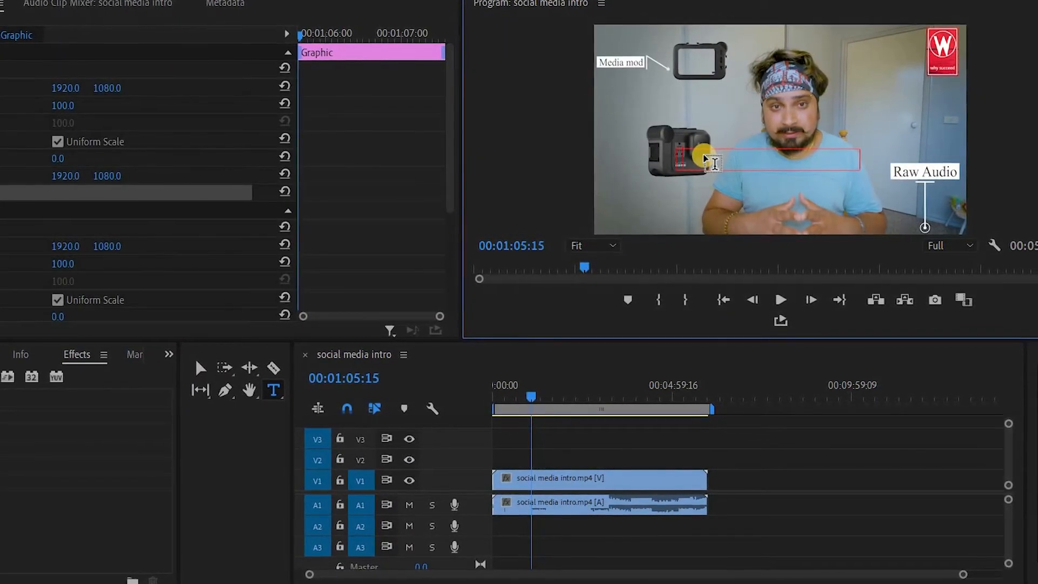
pyautogui.write('moving t')
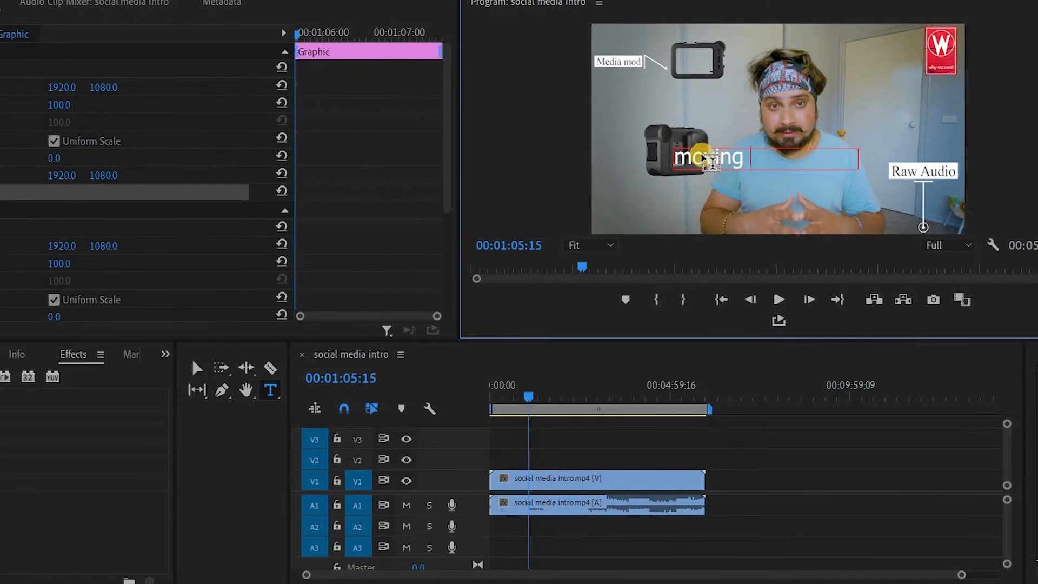
pyautogui.write('ext')
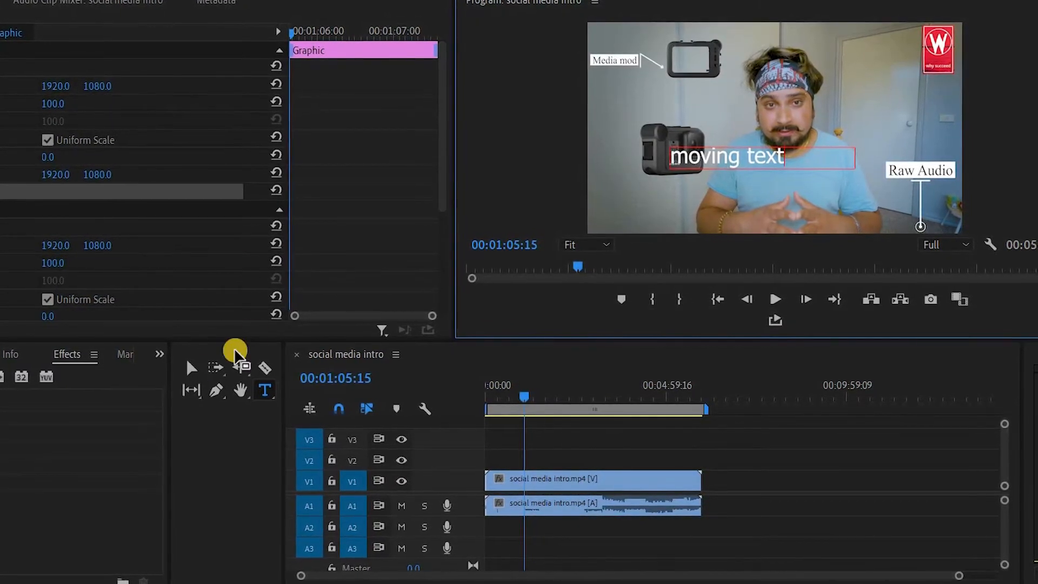
# - Increase the "moving text" title's font size to 259 and widen its text box slightly
pyautogui.click(192, 367)
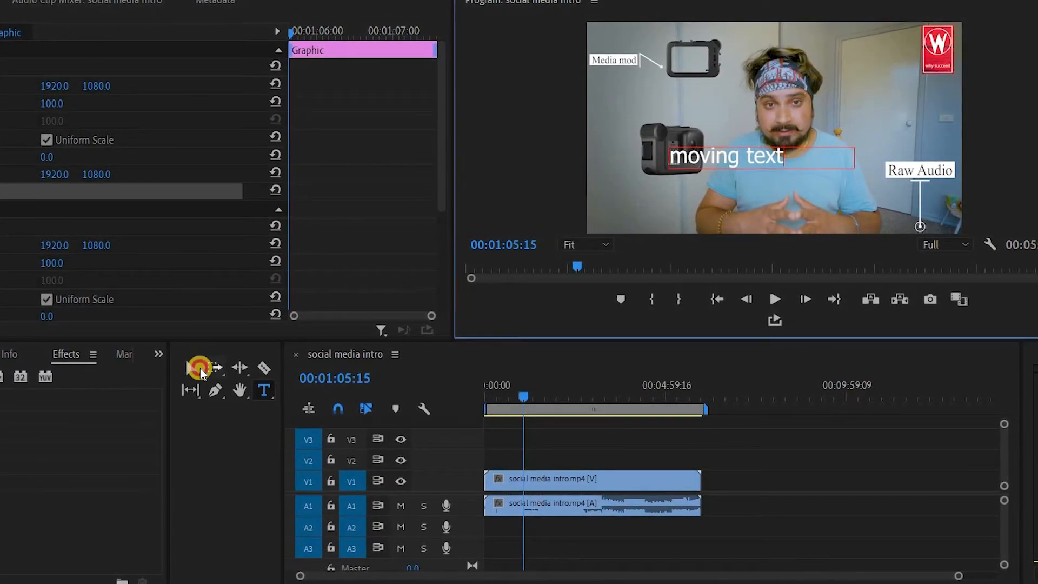
pyautogui.click(734, 158)
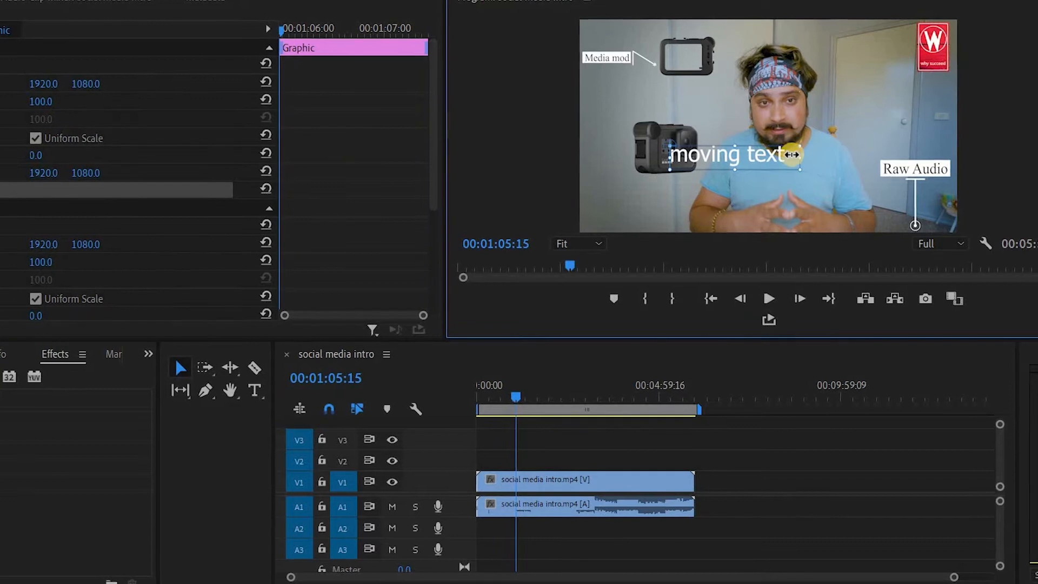
pyautogui.moveTo(80, 271); pyautogui.dragTo(186, 271)
pyautogui.moveTo(798, 160)
pyautogui.mouseDown()
pyautogui.moveTo(817, 157)
pyautogui.moveTo(806, 157)
pyautogui.mouseUp()
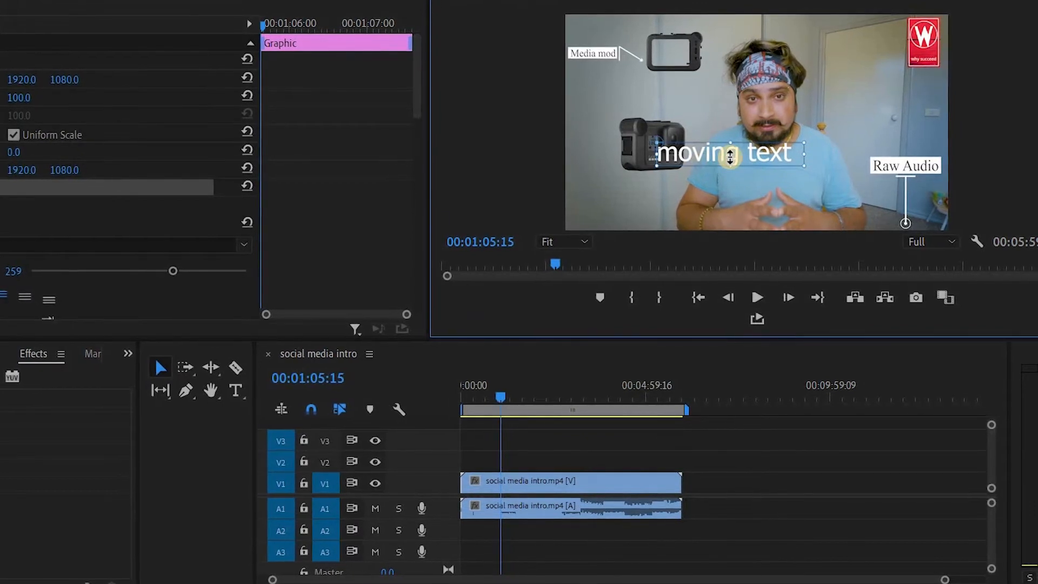
# - Move the title to the lower-left area of the frame and save the project
pyautogui.moveTo(737, 153); pyautogui.dragTo(650, 102)
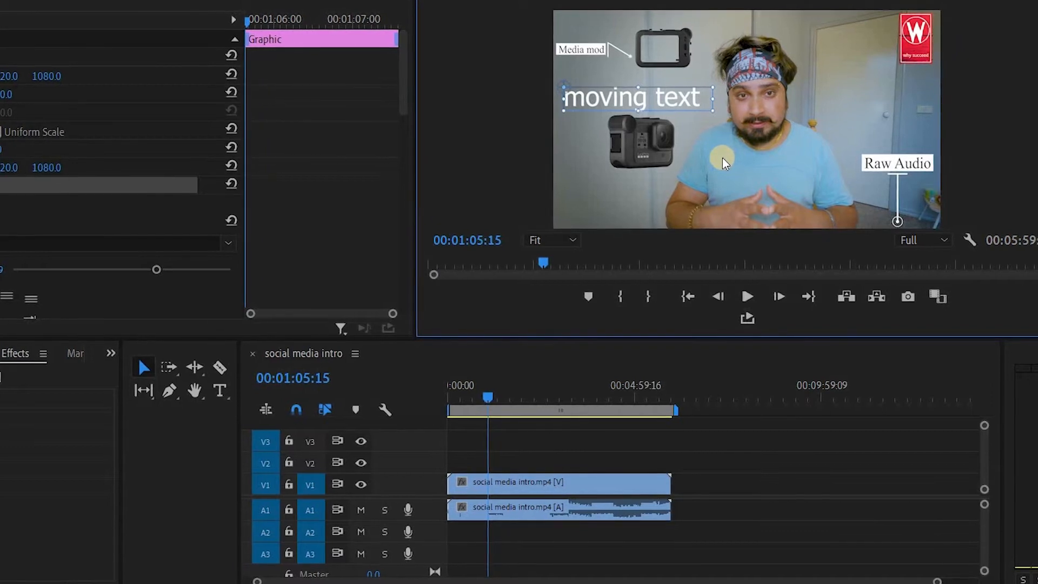
pyautogui.moveTo(627, 103)
pyautogui.mouseDown()
pyautogui.moveTo(615, 215)
pyautogui.moveTo(830, 209)
pyautogui.moveTo(634, 208)
pyautogui.moveTo(625, 95)
pyautogui.mouseUp()
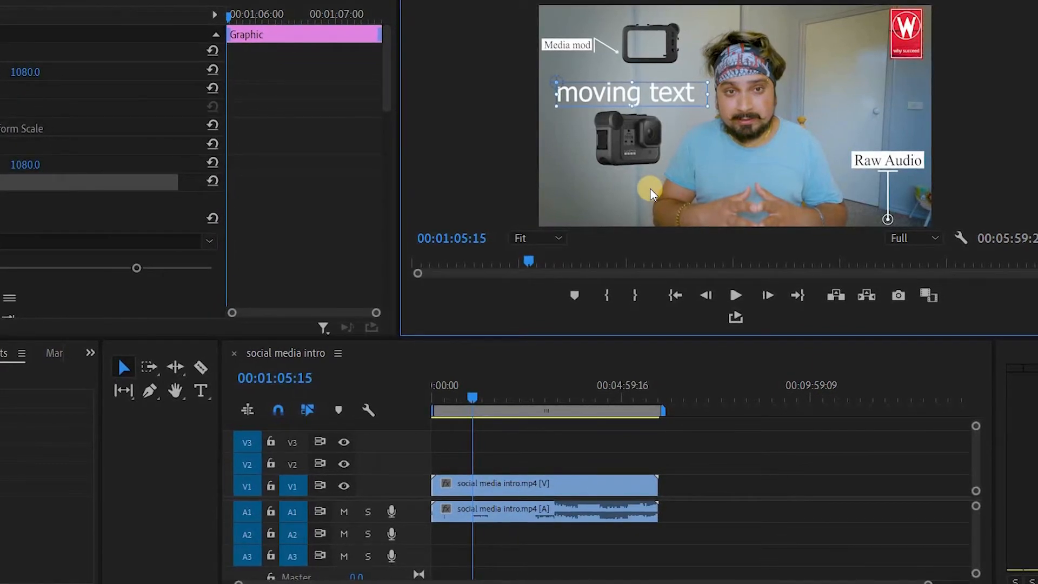
pyautogui.hotkey('ctrl', 's')
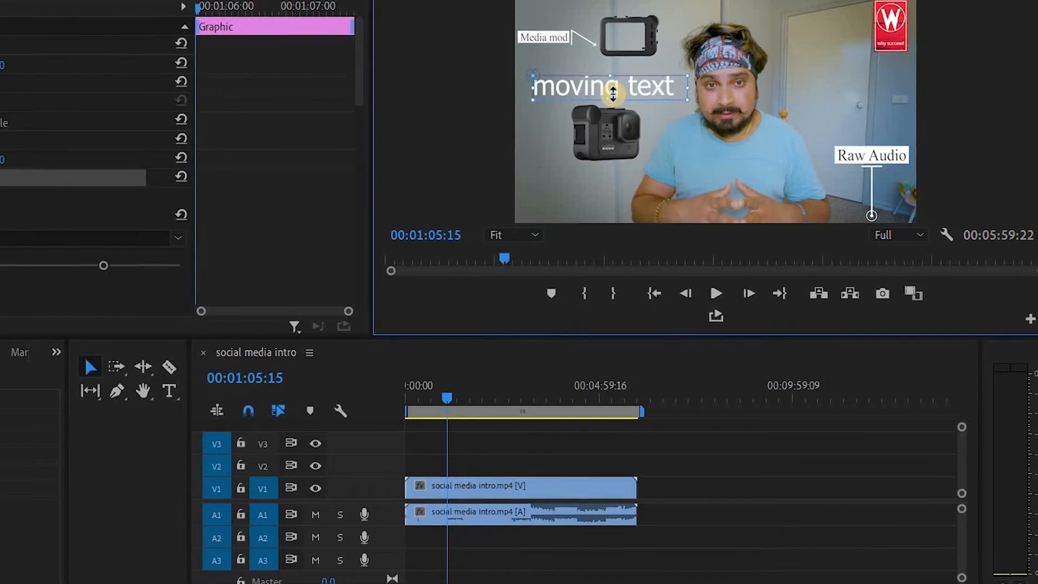
pyautogui.moveTo(591, 90); pyautogui.dragTo(576, 193)
# - Extend both ends of the title clip on V2 to span the full length of the video clip
pyautogui.moveTo(451, 468); pyautogui.dragTo(632, 458)
pyautogui.moveTo(380, 463); pyautogui.dragTo(385, 459)
# - Move the title into the frame's bottom-left corner and preview playback from the start of the sequence
pyautogui.click(382, 402)
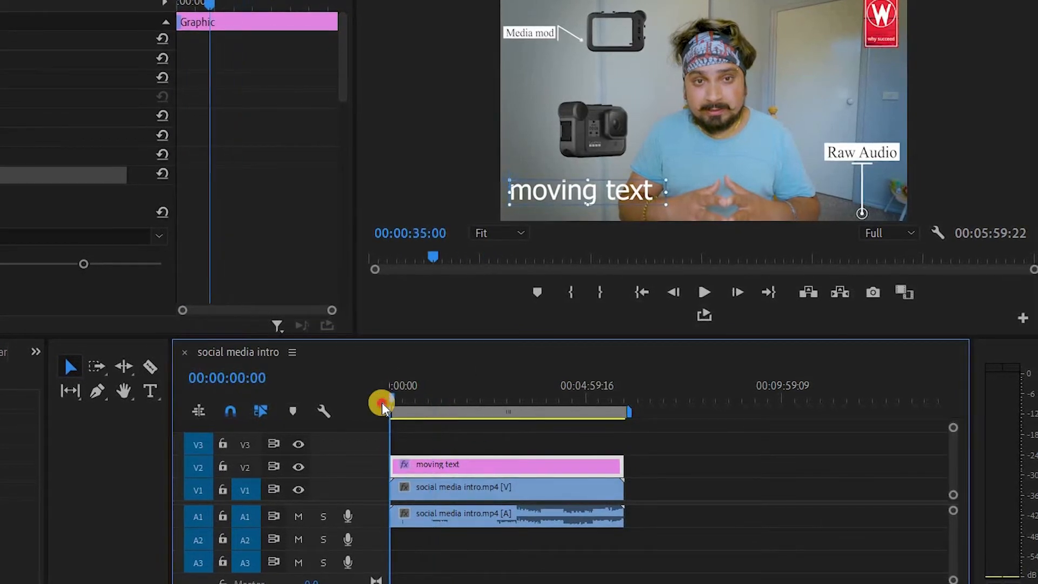
pyautogui.moveTo(562, 197); pyautogui.dragTo(599, 202)
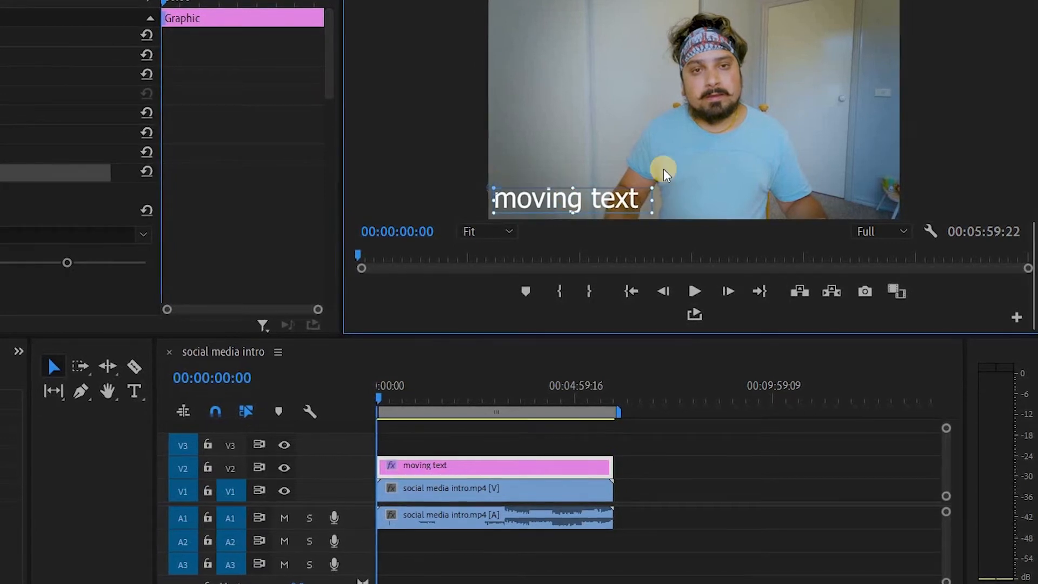
pyautogui.press('space')
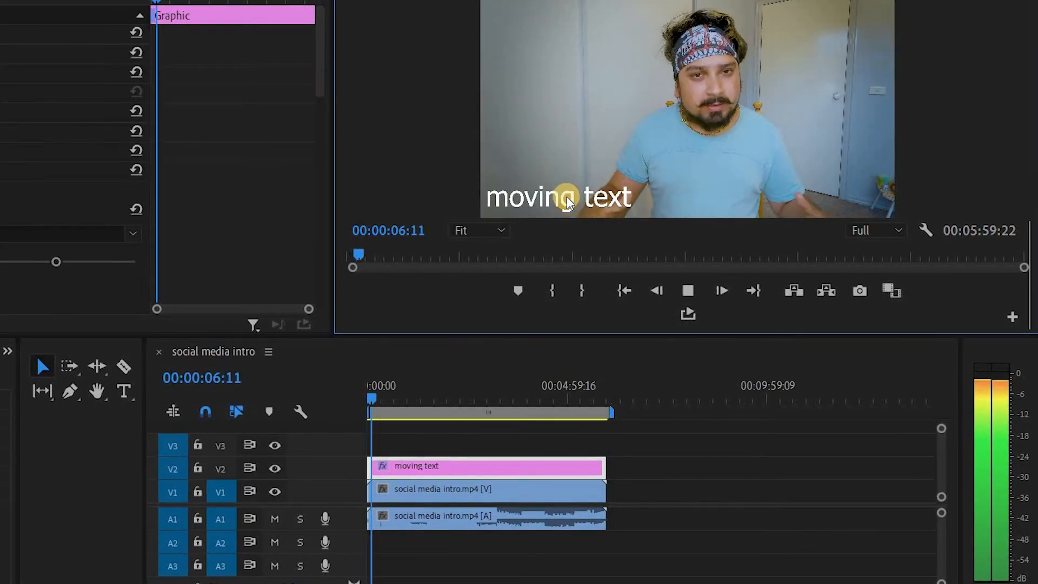
pyautogui.press('space')
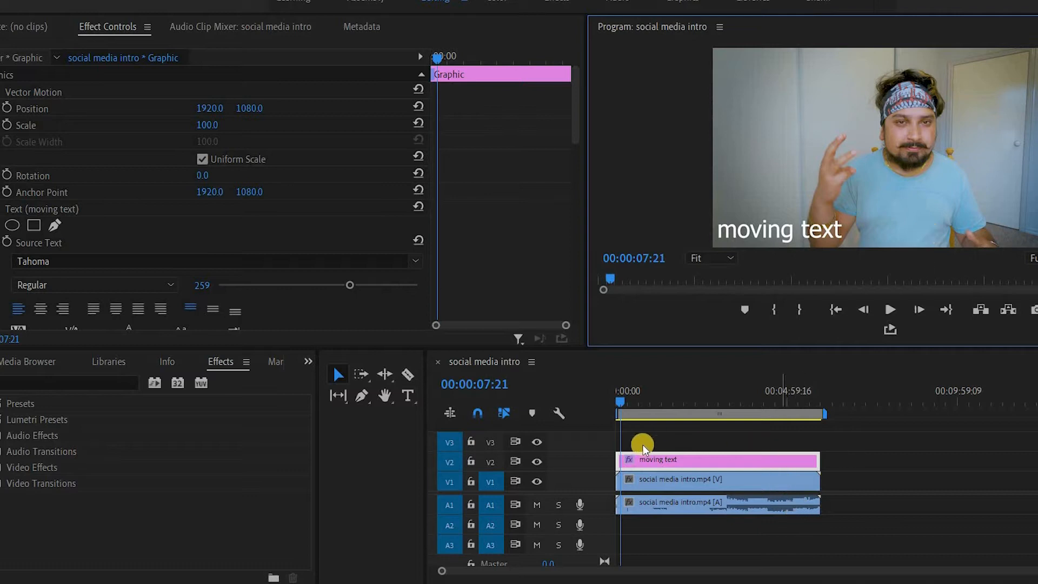
pyautogui.click(611, 402)
# - Examine the selected title clip's edit properties in the Graphics workspace and return to the Editing workspace
pyautogui.click(640, 458)
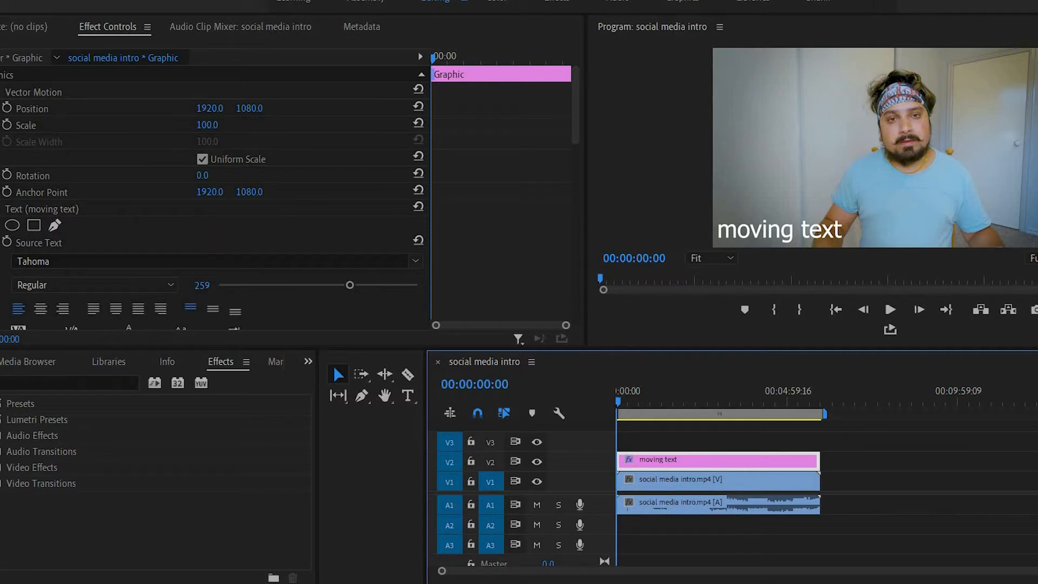
pyautogui.click(684, 4)
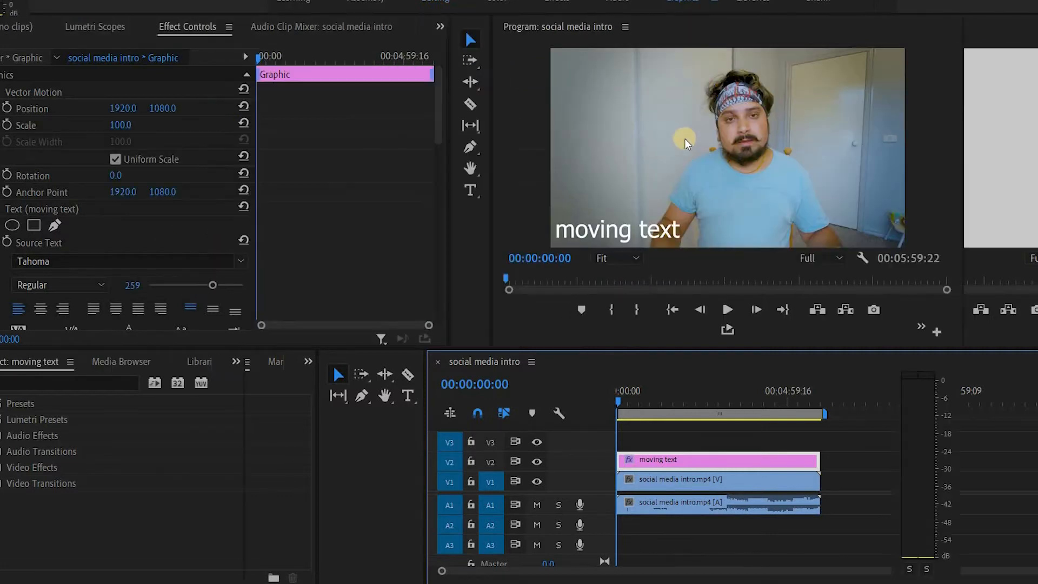
pyautogui.click(1031, 53)
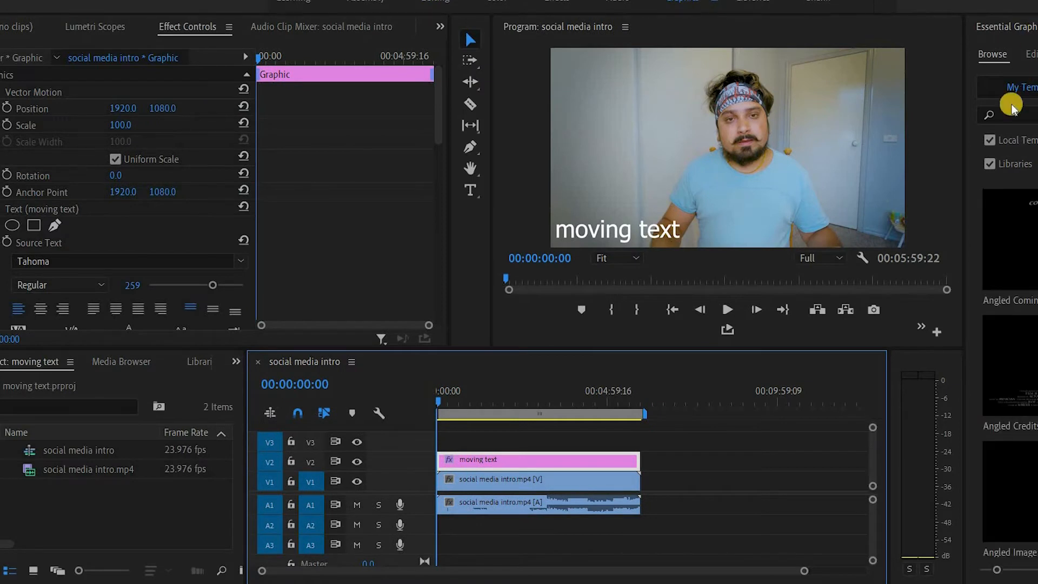
pyautogui.click(876, 381)
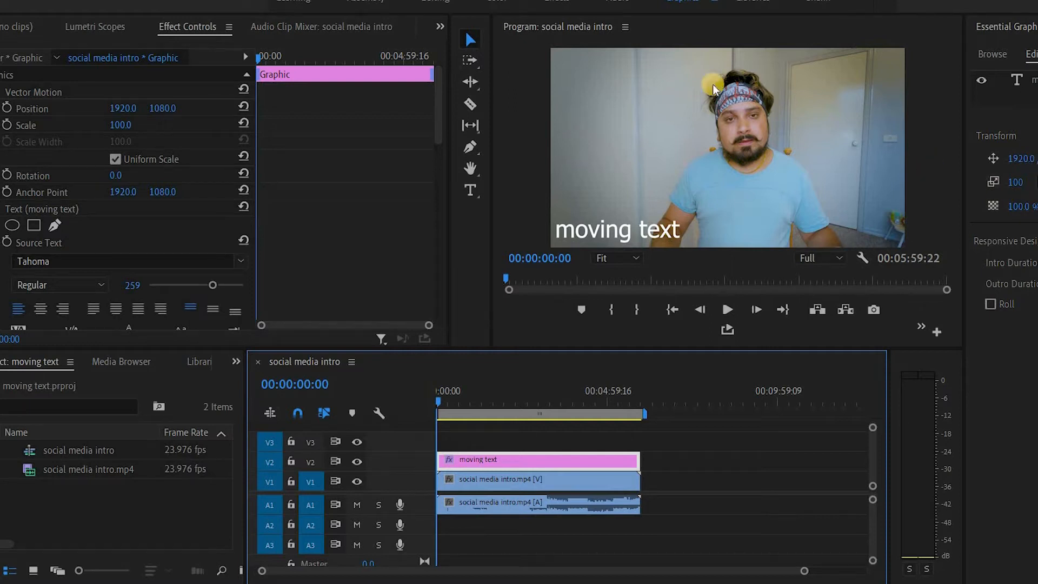
pyautogui.click(437, 2)
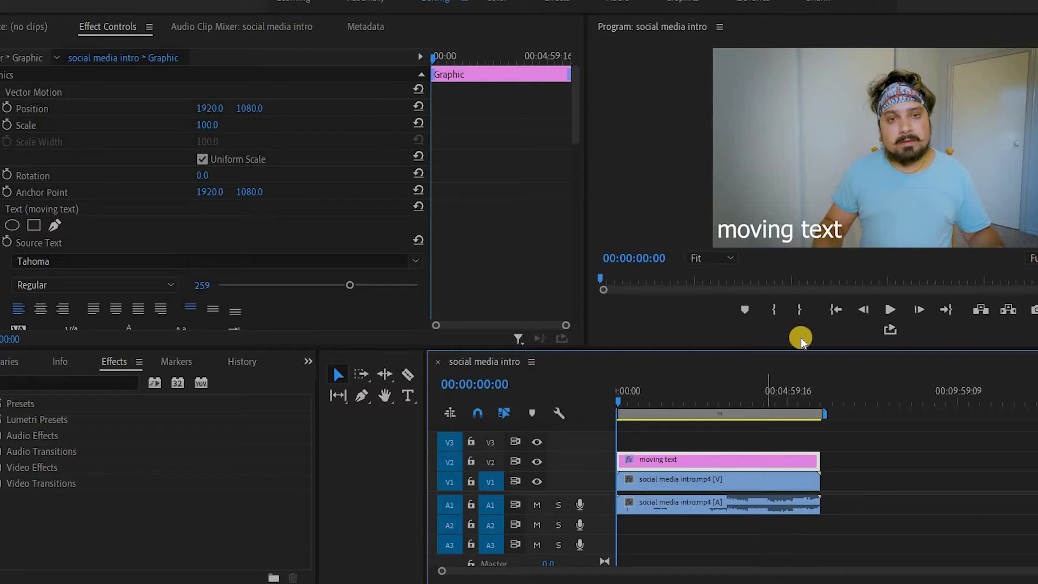
# - Try scaling the title's vector motion down to 24 and restore the scale to 100
pyautogui.moveTo(205, 127)
pyautogui.mouseDown()
pyautogui.moveTo(143, 130)
pyautogui.moveTo(209, 124)
pyautogui.mouseUp()
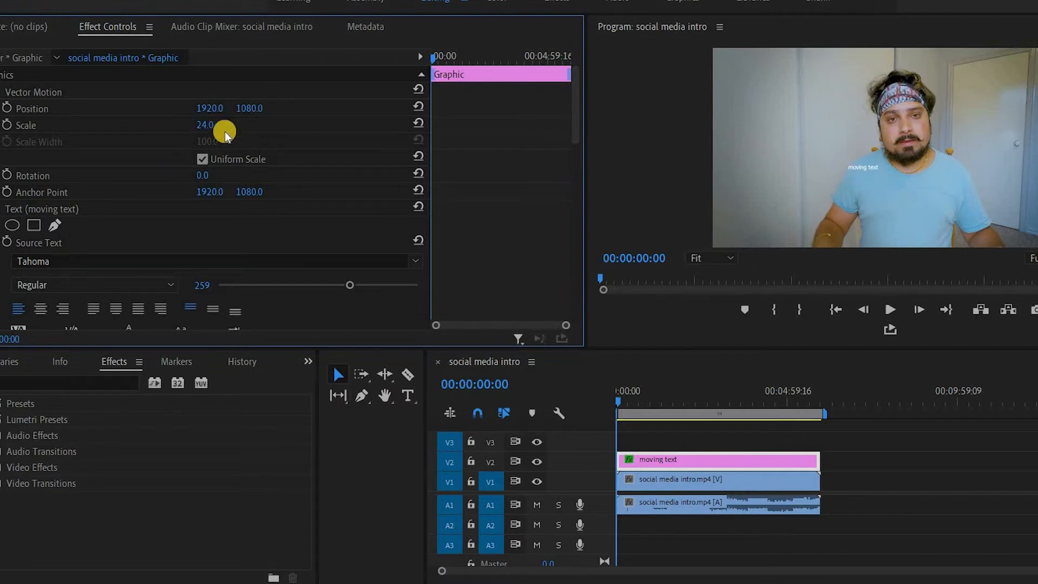
pyautogui.moveTo(201, 126); pyautogui.dragTo(232, 140)
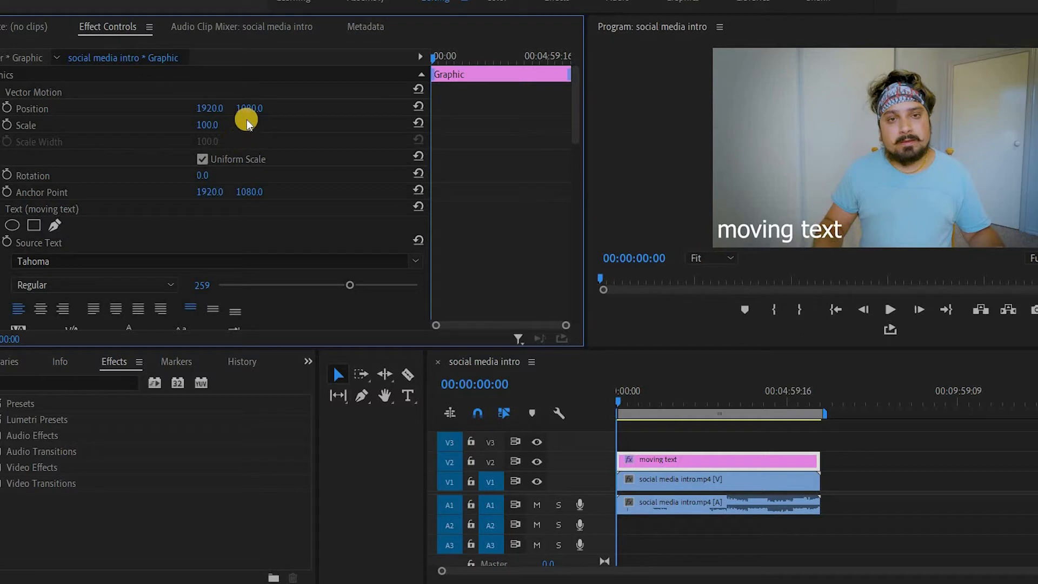
# - Set the title's vector motion position to 507, 1099, just outside the left edge of the frame
pyautogui.moveTo(250, 107); pyautogui.dragTo(443, 76)
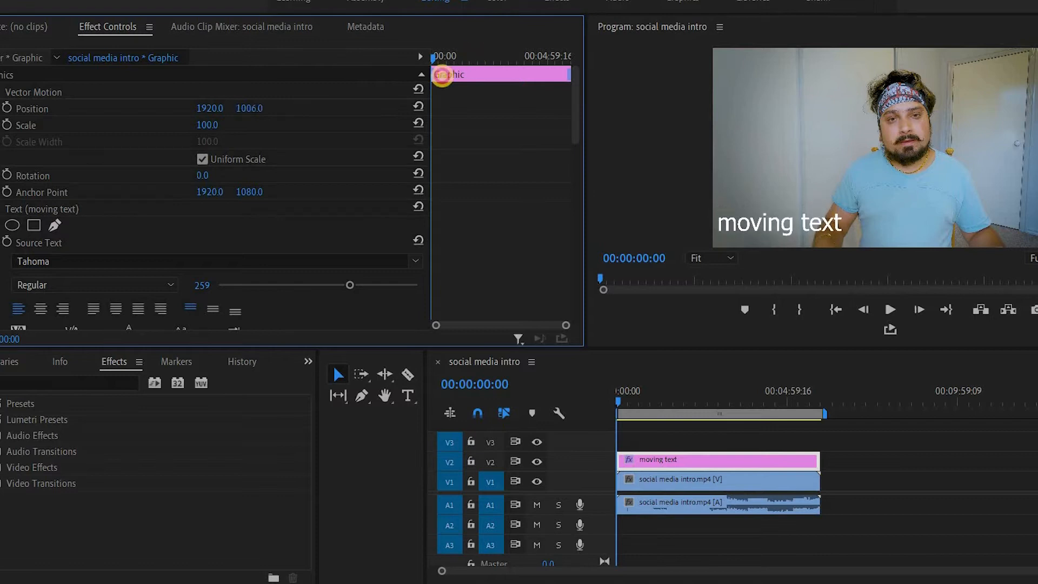
pyautogui.moveTo(216, 108); pyautogui.dragTo(173, 113)
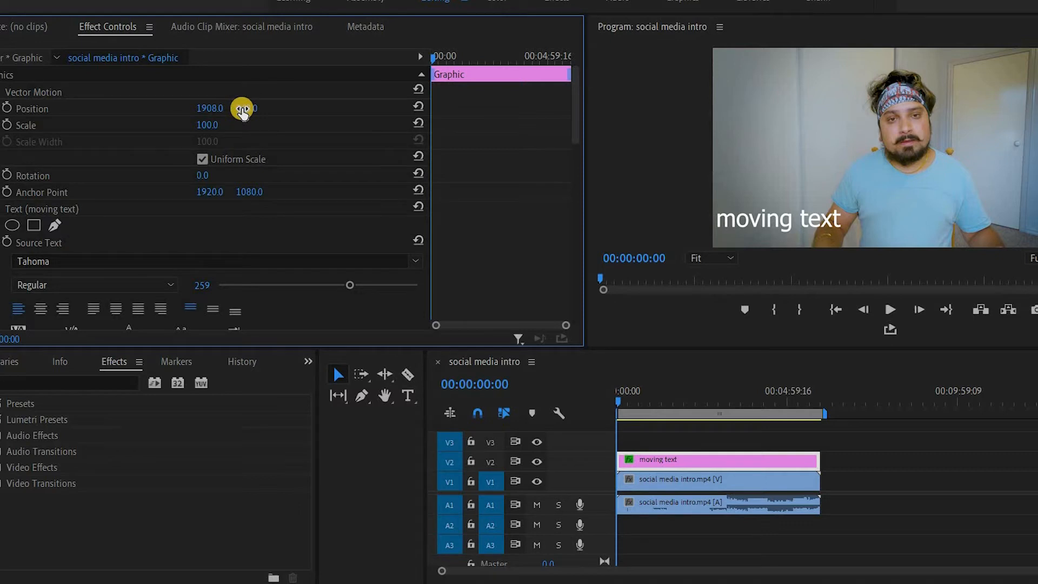
pyautogui.moveTo(242, 111); pyautogui.dragTo(343, 72)
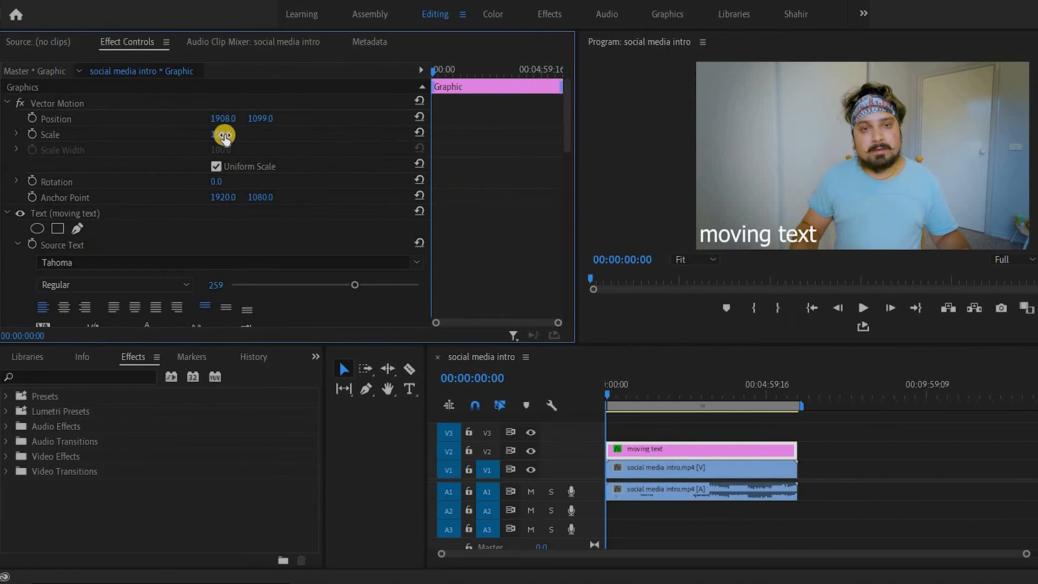
pyautogui.moveTo(228, 119); pyautogui.dragTo(106, 121)
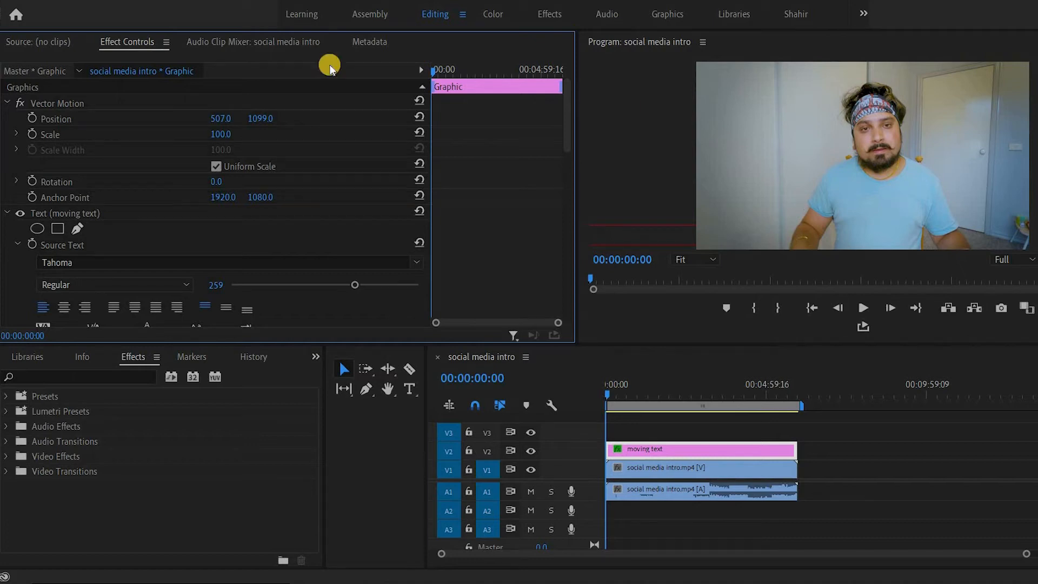
# - Enable keyframing for the title's vector motion scale and position at 00:00:00:00
pyautogui.click(17, 135)
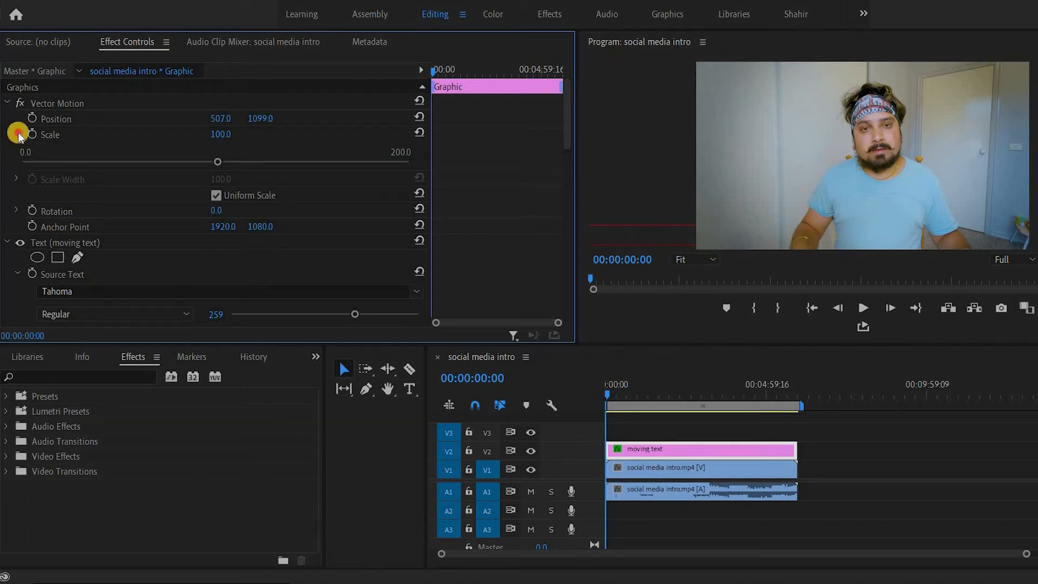
pyautogui.click(26, 134)
pyautogui.click(33, 133)
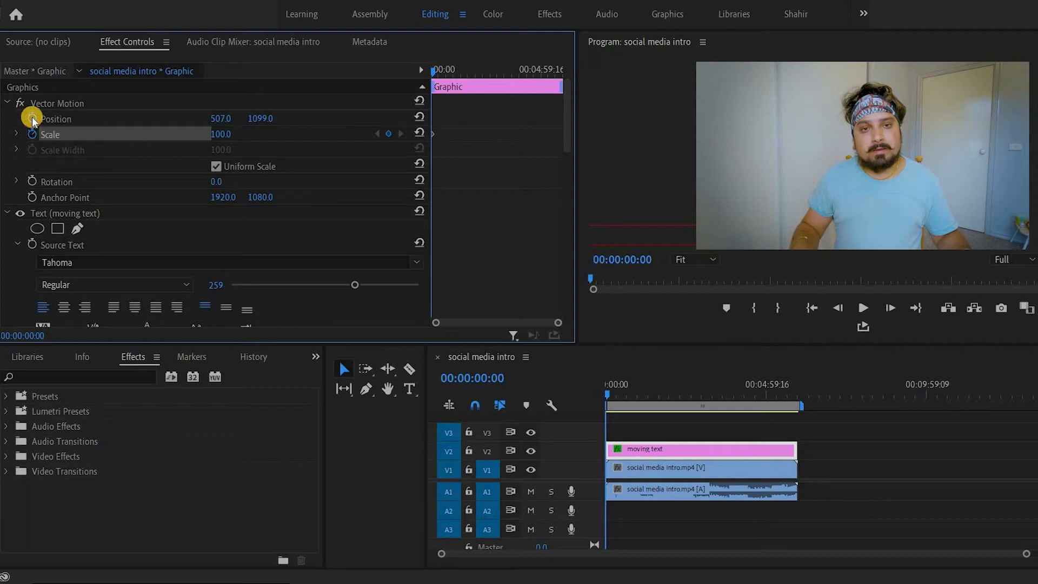
pyautogui.click(32, 117)
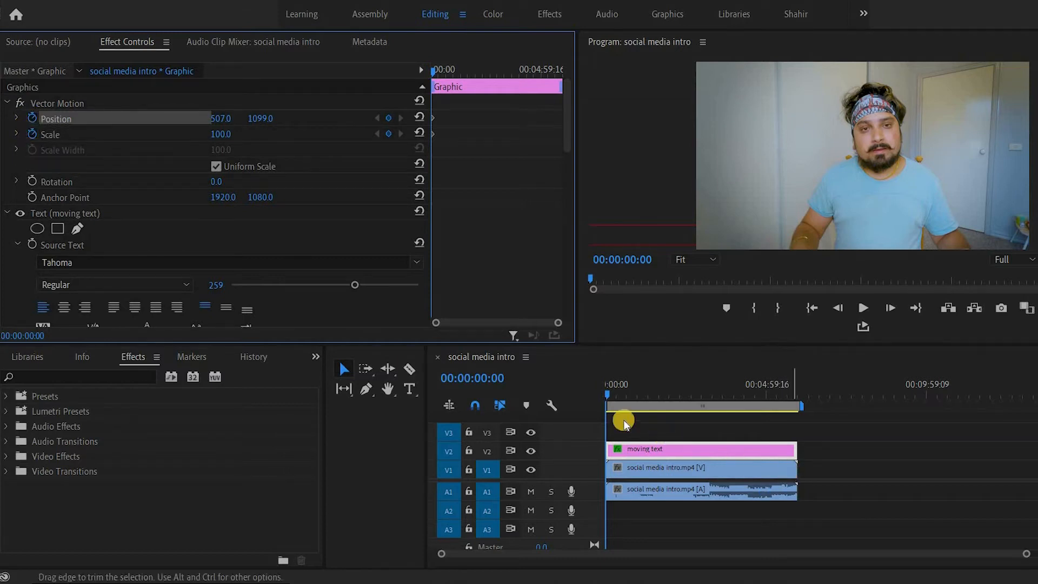
# - Split the title clip on V2 at 00:01:11:10 and return to the Selection tool
pyautogui.click(627, 395)
pyautogui.moveTo(627, 394); pyautogui.dragTo(650, 439)
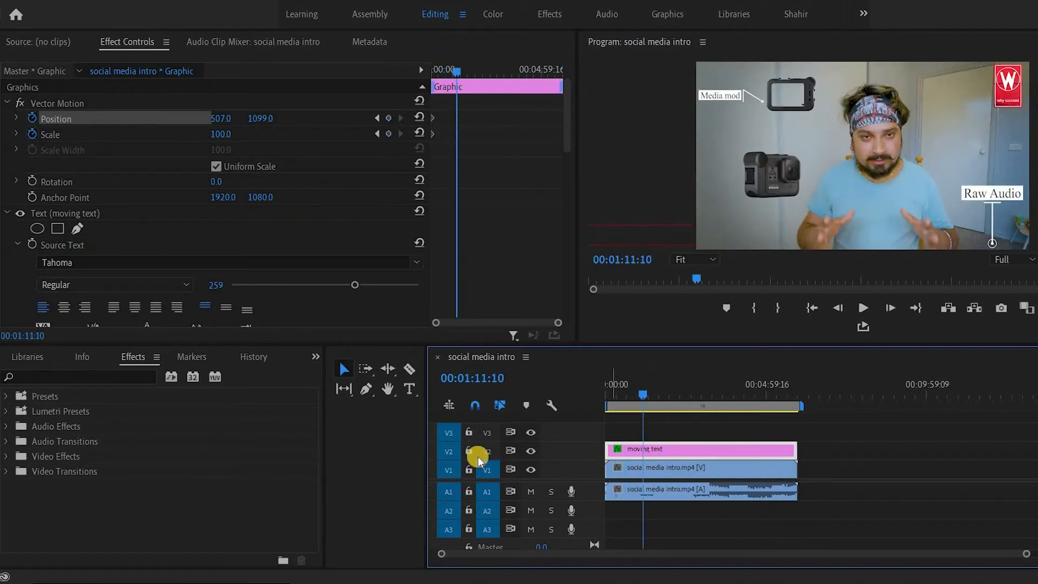
pyautogui.press('c')
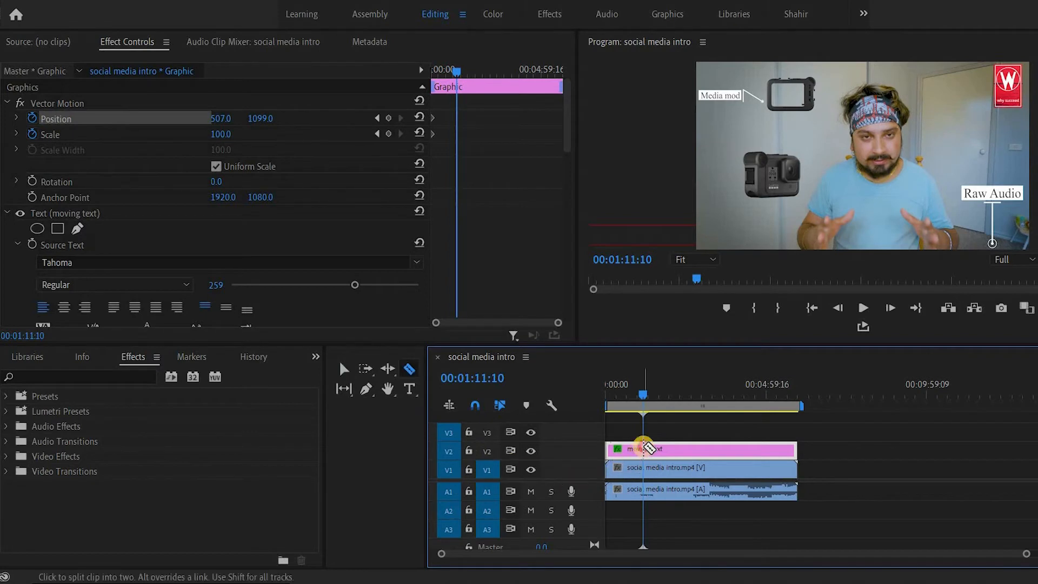
pyautogui.click(643, 449)
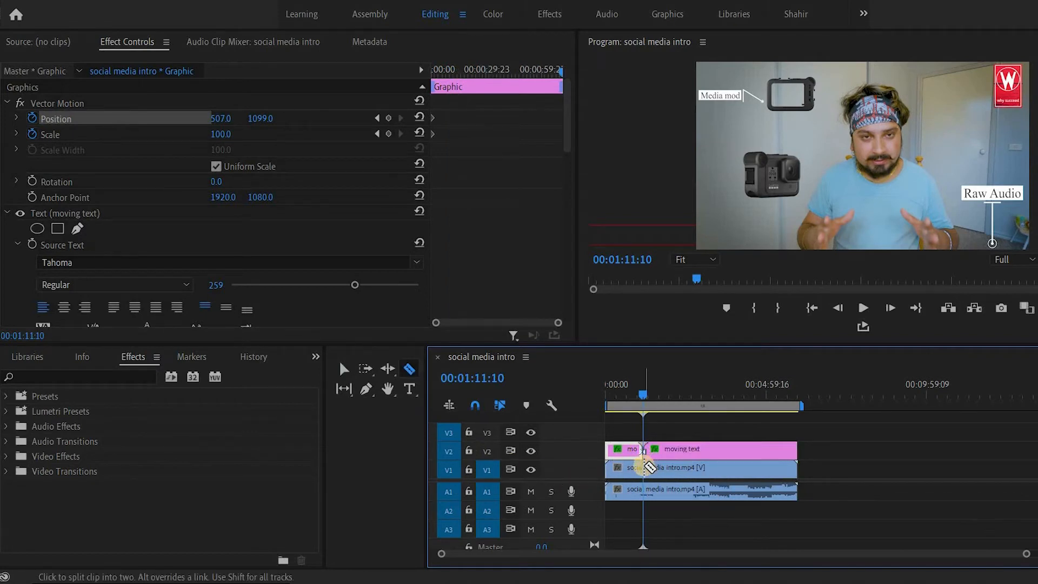
pyautogui.click(344, 369)
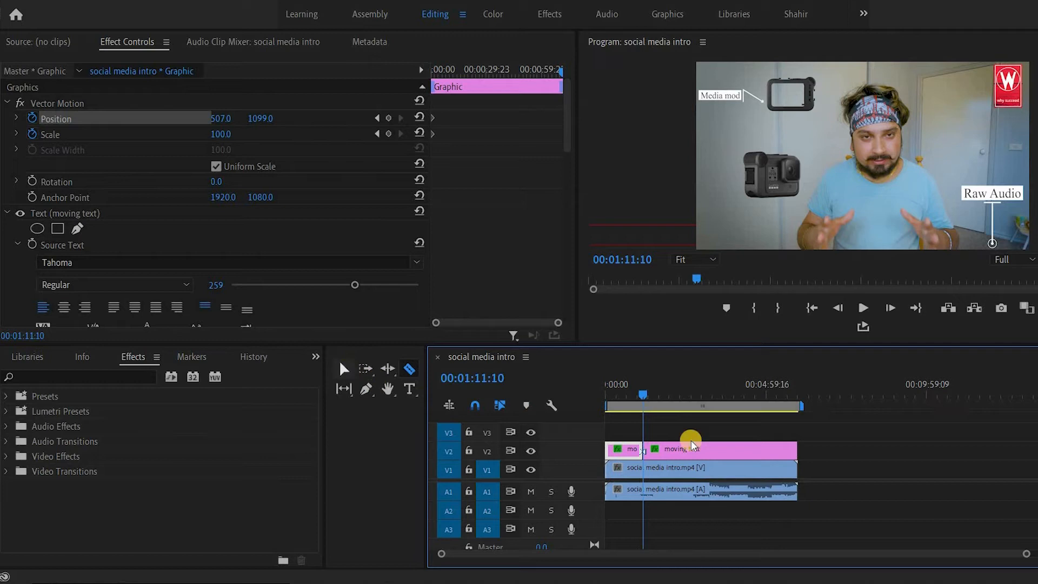
# - Select the first title segment and keyframe its vector motion position at 1555, 1099 at 00:01:07:05
pyautogui.moveTo(621, 388); pyautogui.dragTo(644, 398)
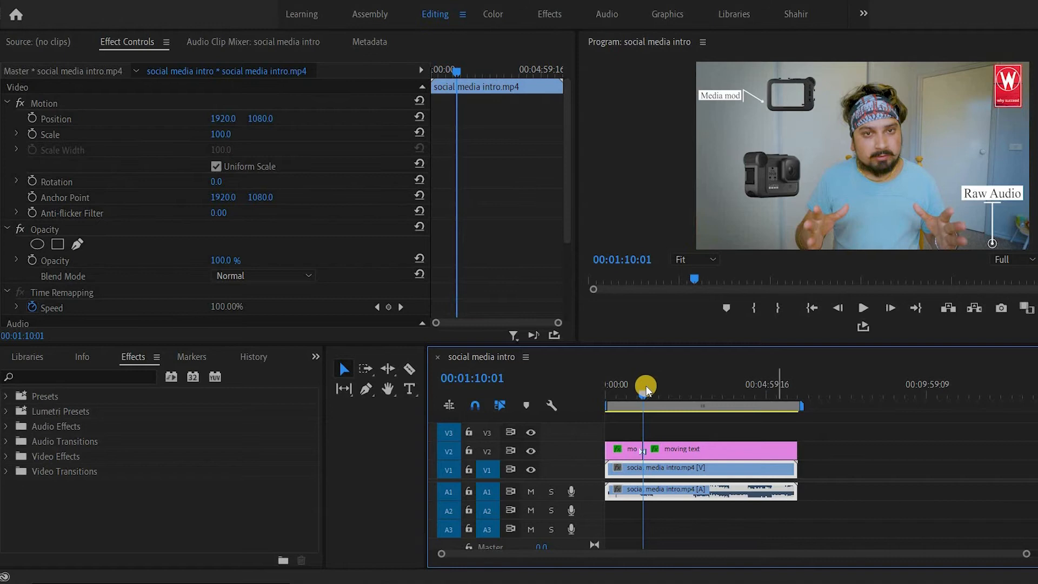
pyautogui.moveTo(642, 393); pyautogui.dragTo(643, 393)
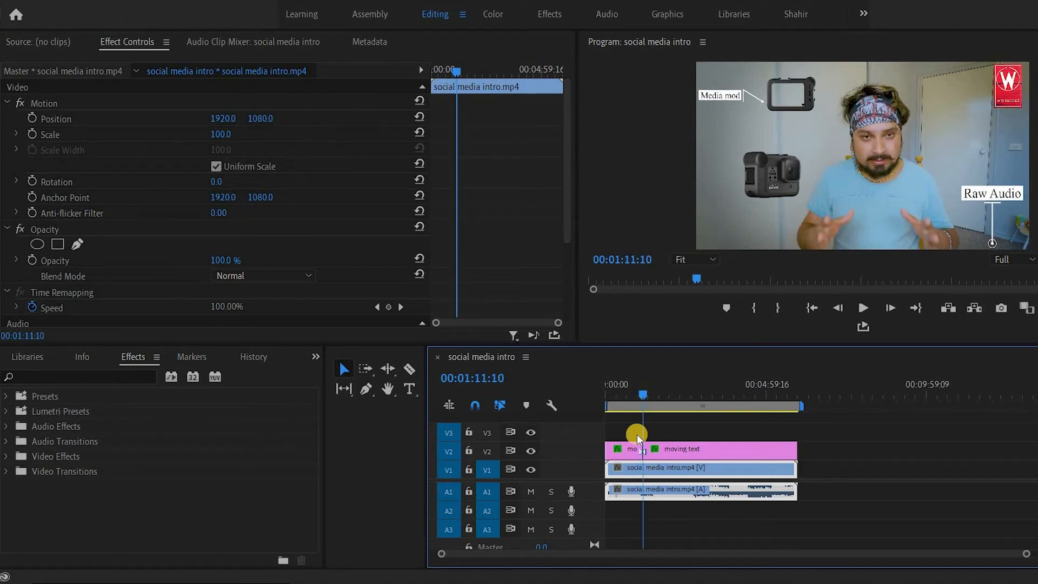
pyautogui.click(629, 448)
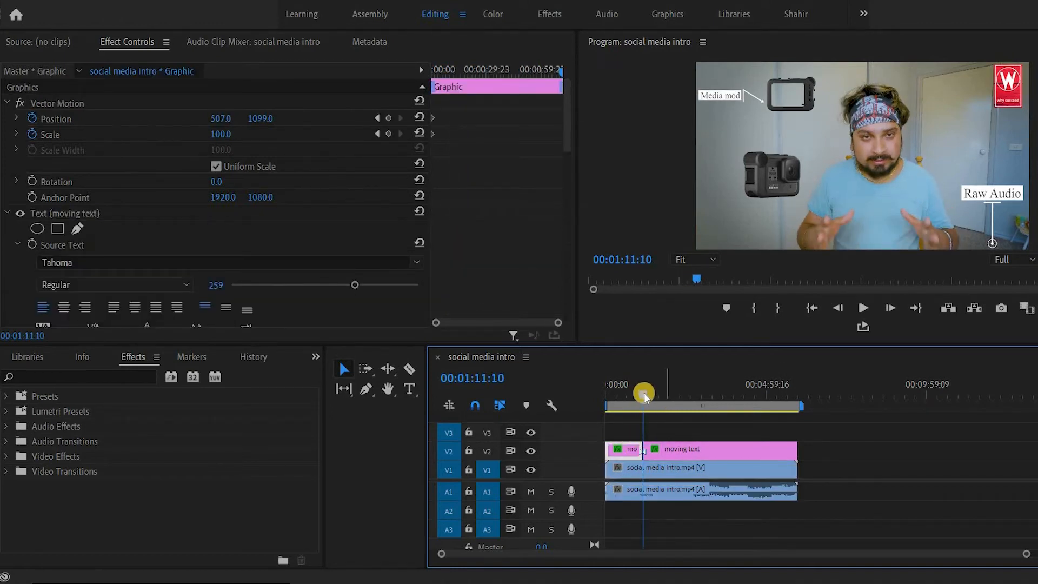
pyautogui.press('Home')
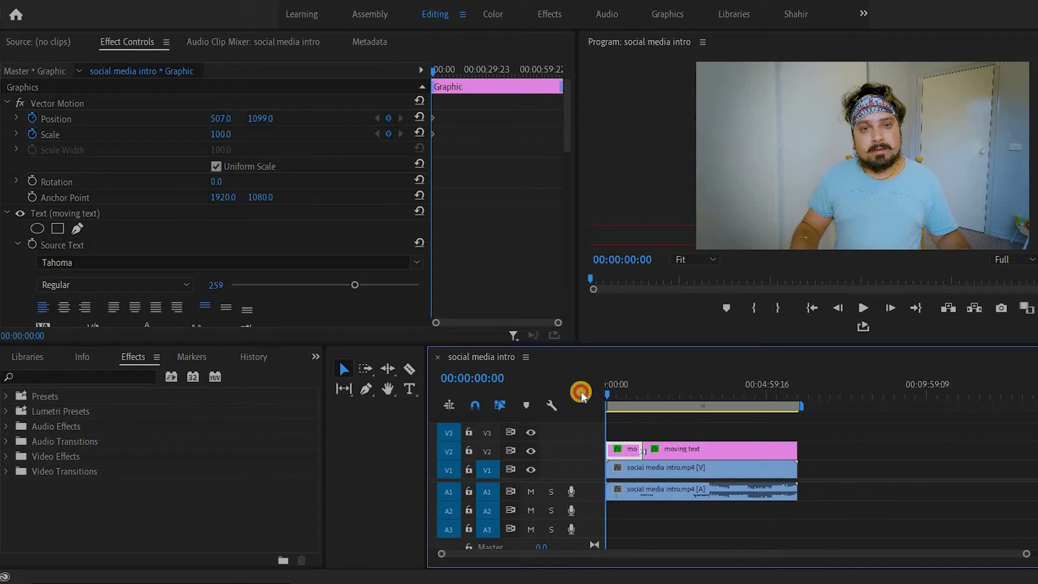
pyautogui.moveTo(627, 403); pyautogui.dragTo(641, 401)
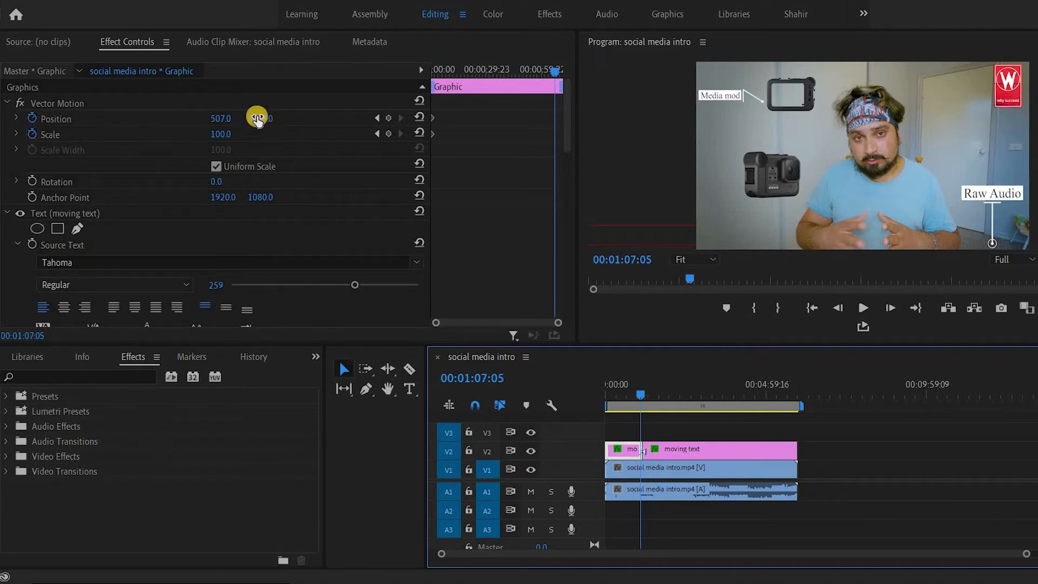
pyautogui.moveTo(220, 119); pyautogui.dragTo(157, 120)
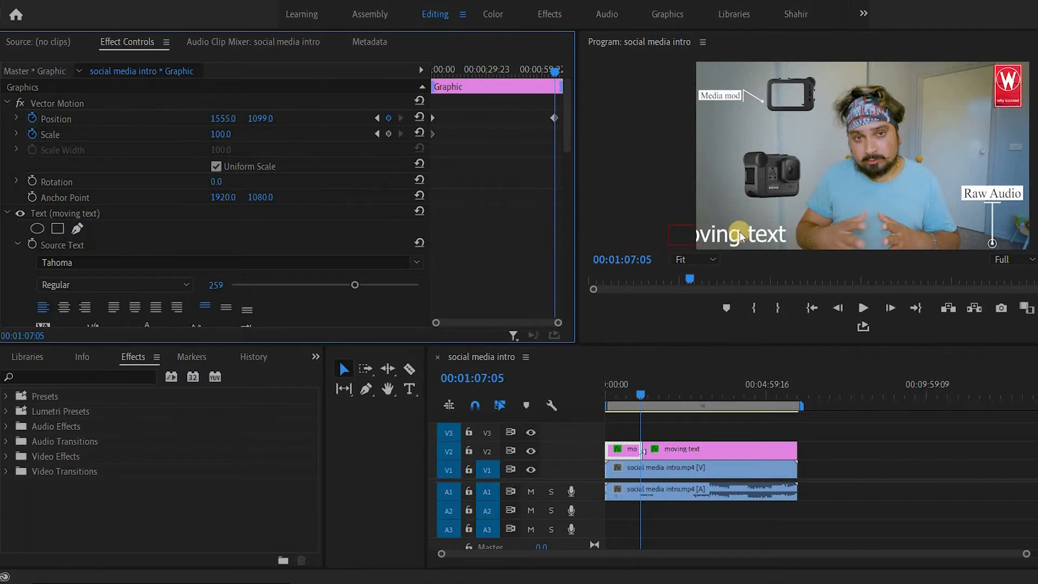
# - Try moving the title text past the frame's right edge in the program monitor and play the sequence from the start
pyautogui.moveTo(799, 229); pyautogui.dragTo(1037, 230)
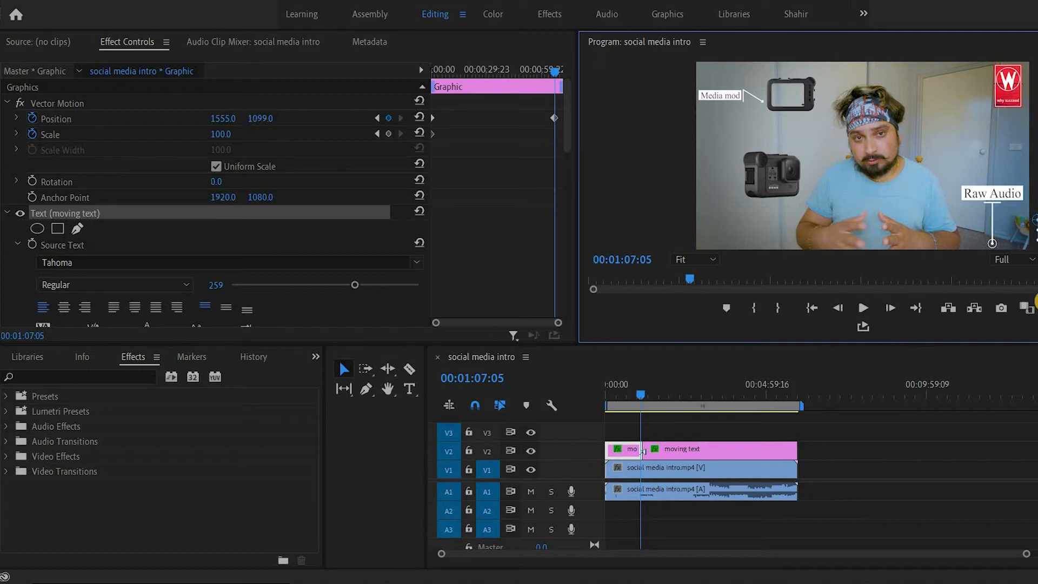
pyautogui.click(773, 420)
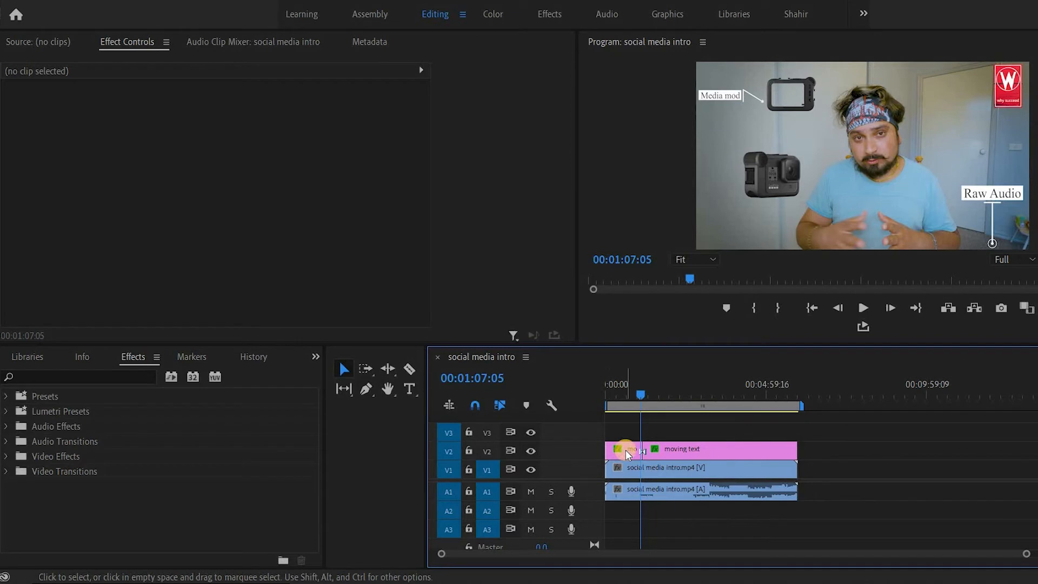
pyautogui.click(625, 450)
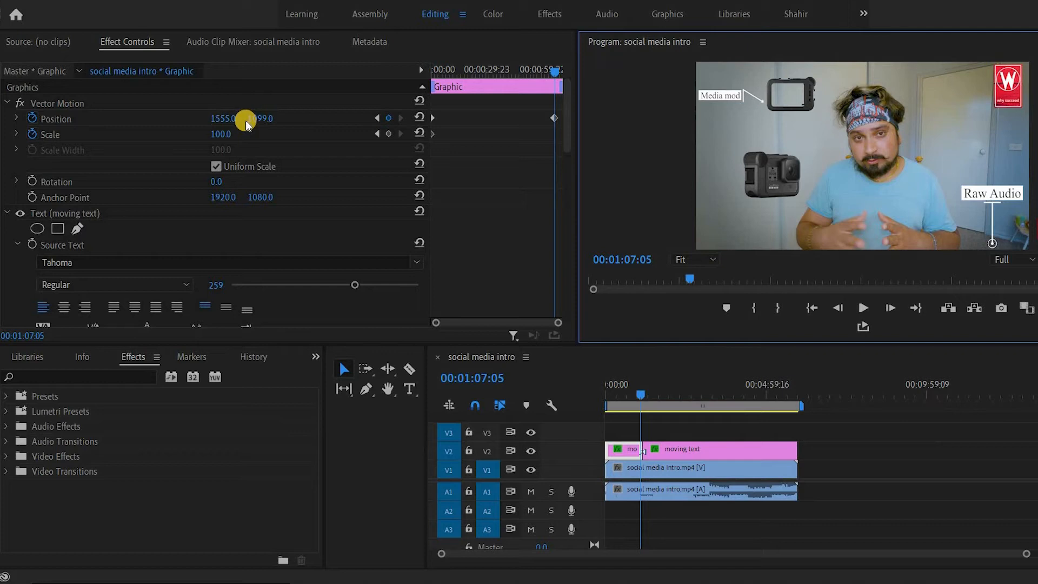
pyautogui.click(595, 395)
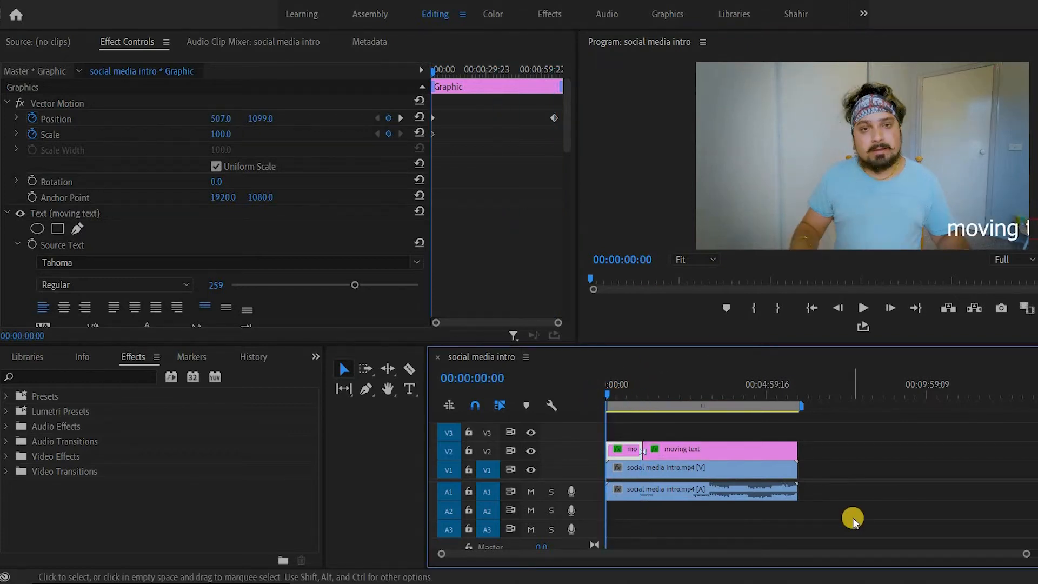
pyautogui.press('space')
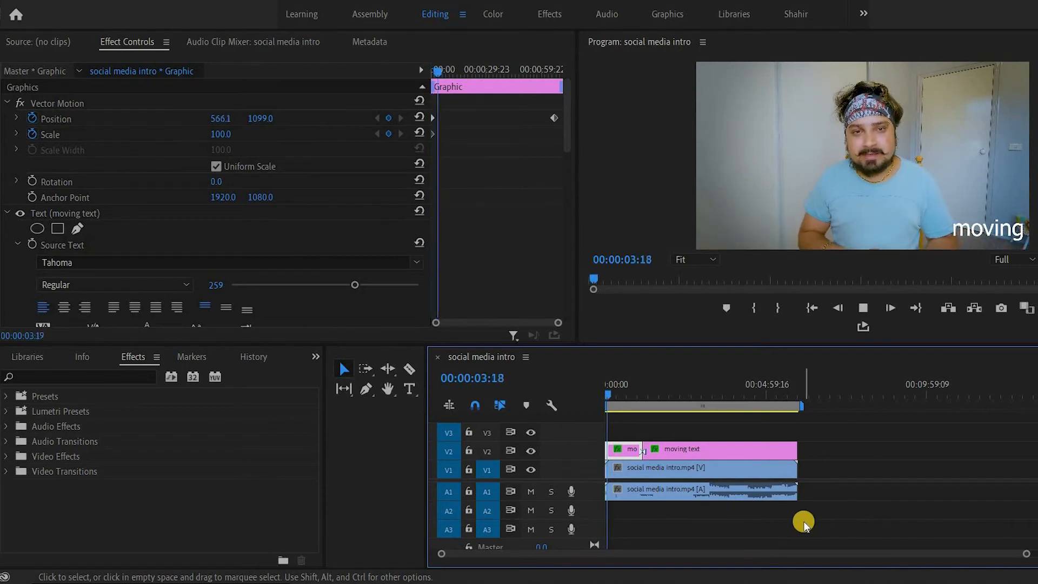
pyautogui.press('space')
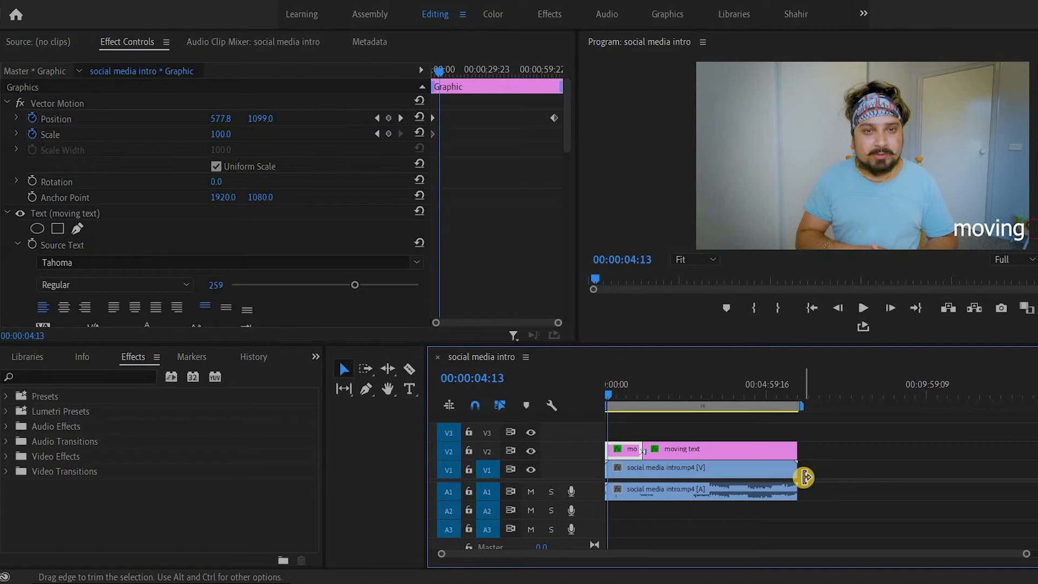
# - Replace the first title segment's second position keyframe with one at 00:01:05:20 set to 5719, 1099
pyautogui.click(553, 119)
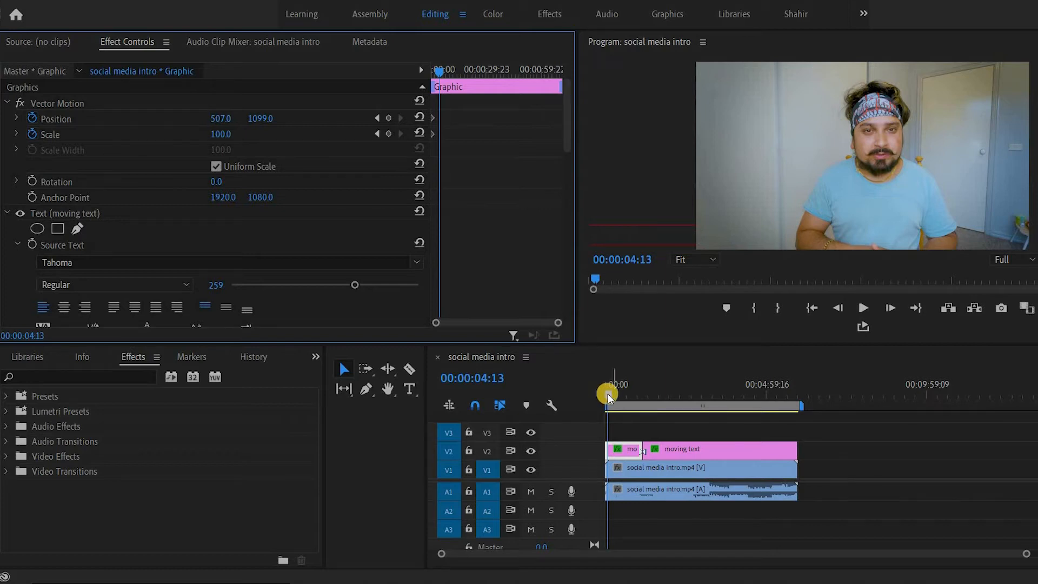
pyautogui.moveTo(604, 394); pyautogui.dragTo(641, 395)
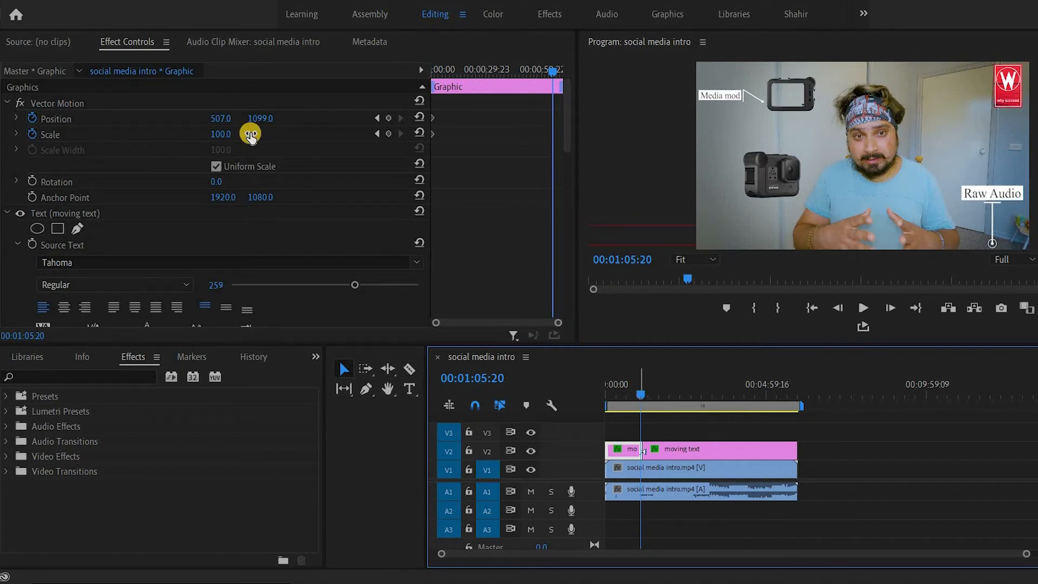
pyautogui.moveTo(217, 117)
pyautogui.mouseDown()
pyautogui.moveTo(611, 133)
pyautogui.moveTo(398, 109)
pyautogui.moveTo(360, 89)
pyautogui.moveTo(741, 14)
pyautogui.moveTo(1015, 54)
pyautogui.moveTo(252, 97)
pyautogui.moveTo(402, 10)
pyautogui.moveTo(227, 115)
pyautogui.mouseUp()
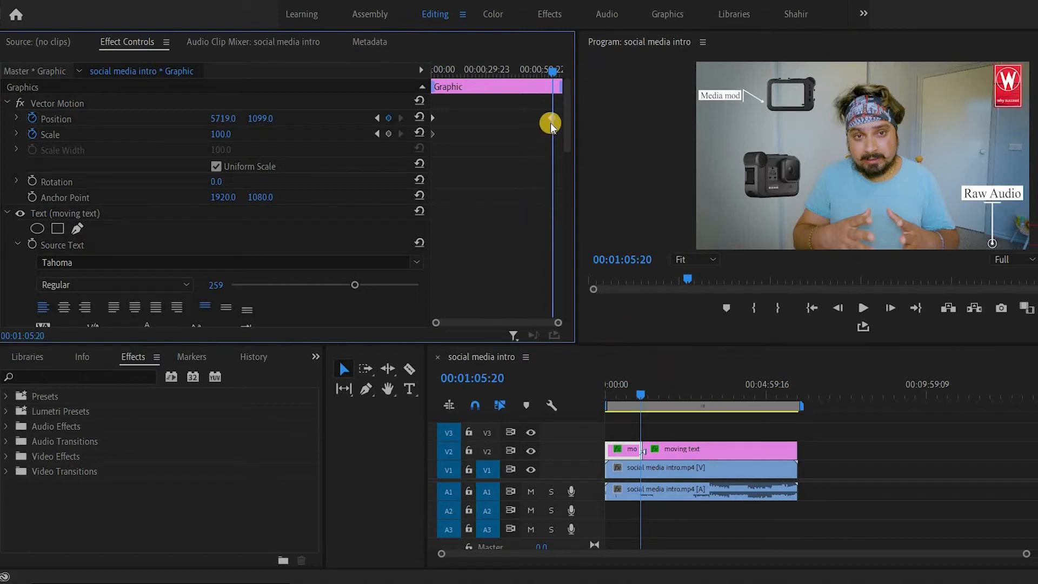
# - Play the first title segment from the start and check how the text moves across the frame
pyautogui.moveTo(553, 74); pyautogui.dragTo(421, 144)
pyautogui.click(635, 524)
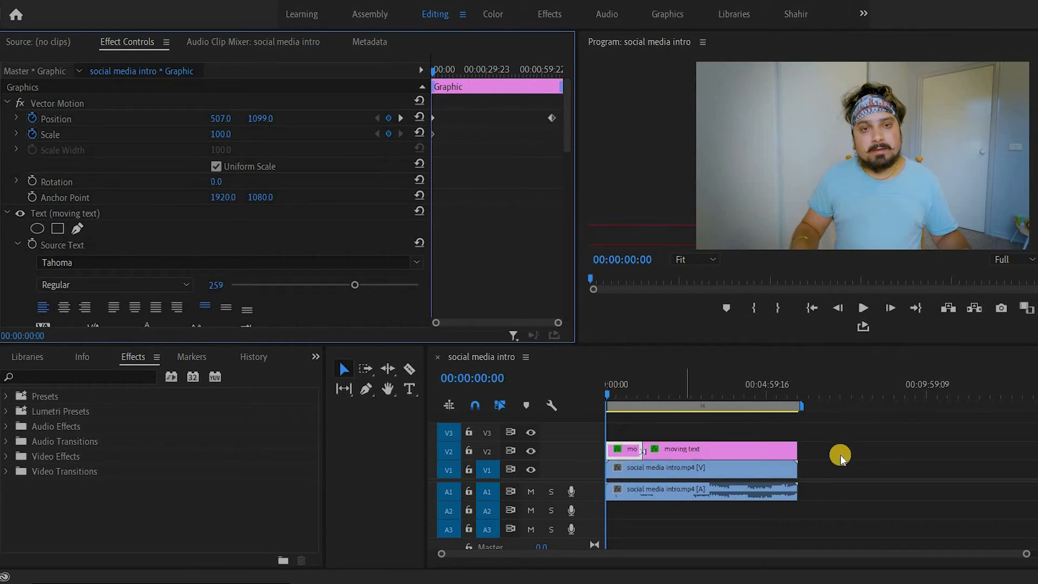
pyautogui.press('space')
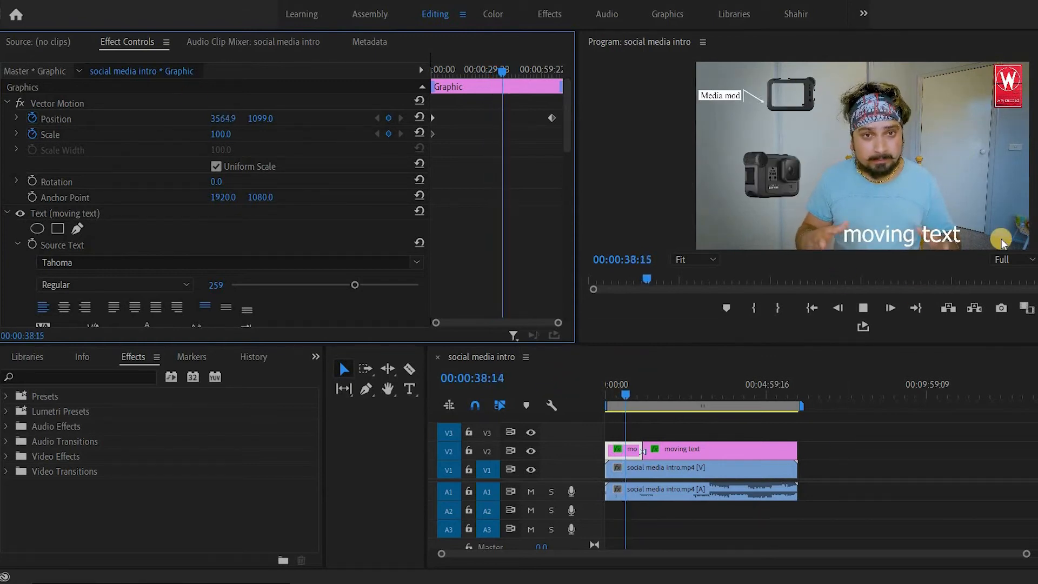
pyautogui.moveTo(518, 69); pyautogui.dragTo(553, 69)
pyautogui.press('space')
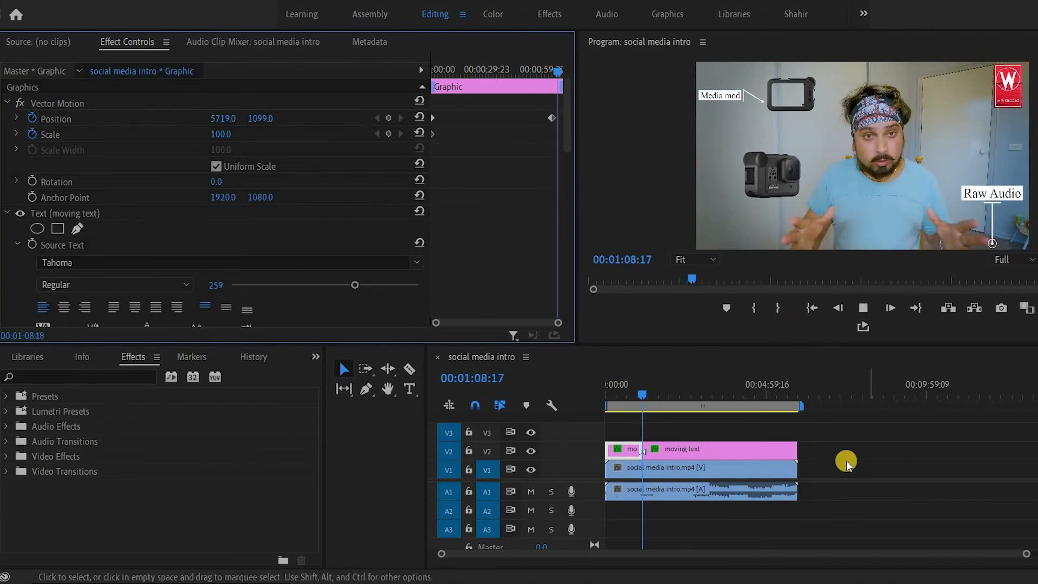
pyautogui.click(562, 69)
pyautogui.moveTo(562, 70); pyautogui.dragTo(429, 69)
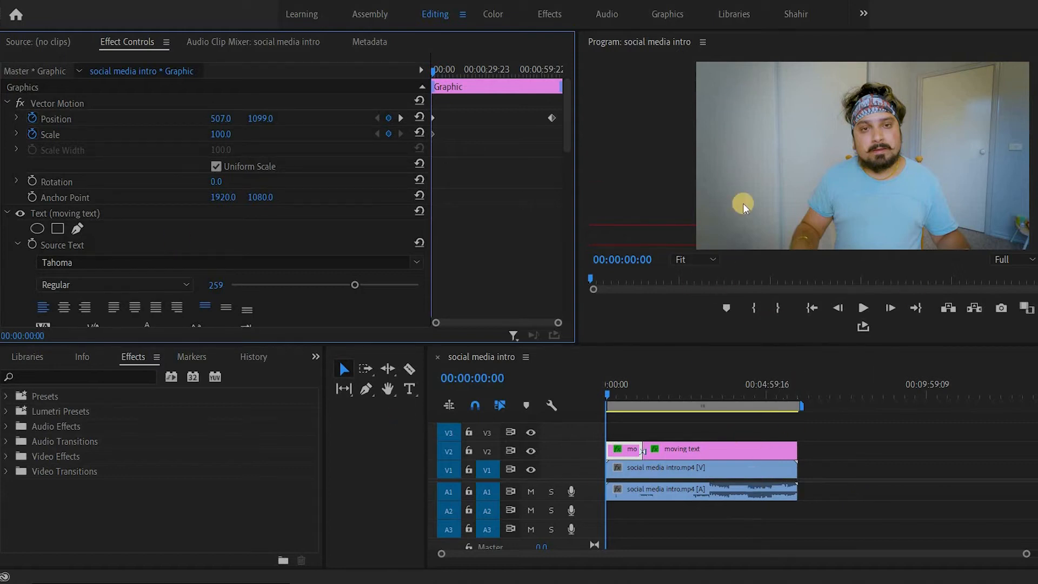
pyautogui.click(737, 363)
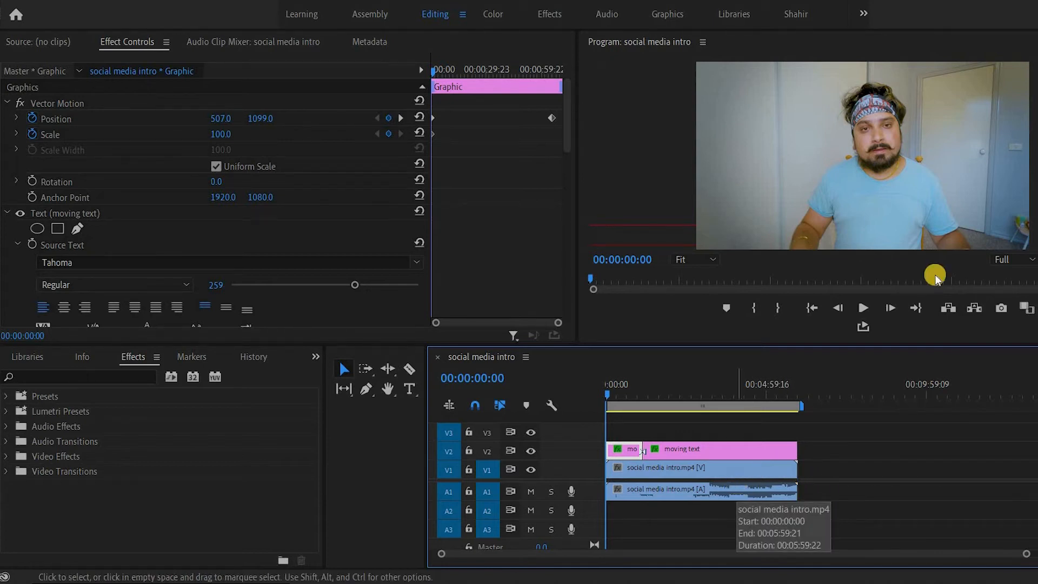
pyautogui.press('space')
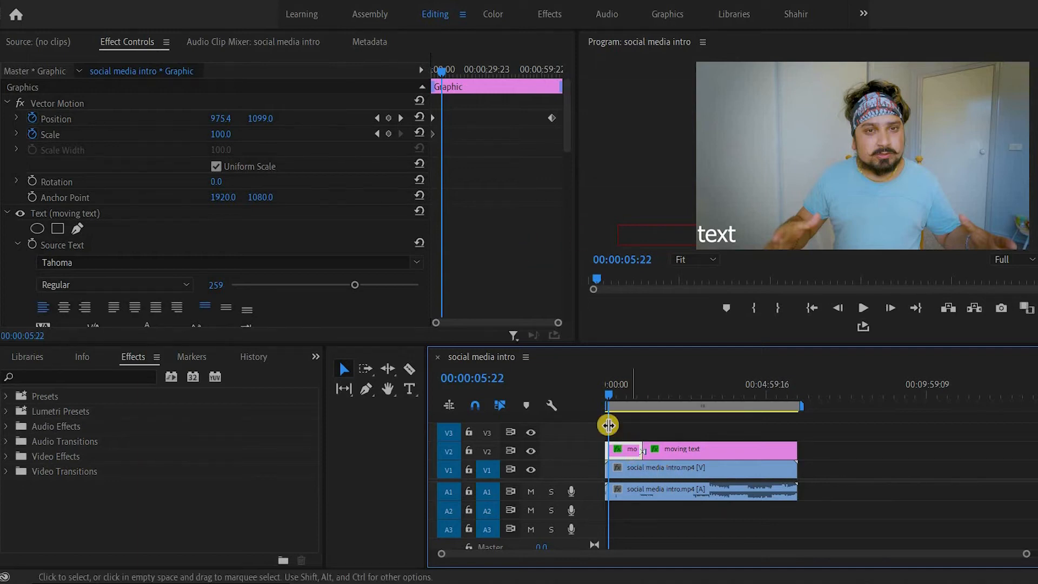
# - Set the second title segment's vector motion position to 1965, 1099 at its start, 00:01:11:10
pyautogui.click(645, 385)
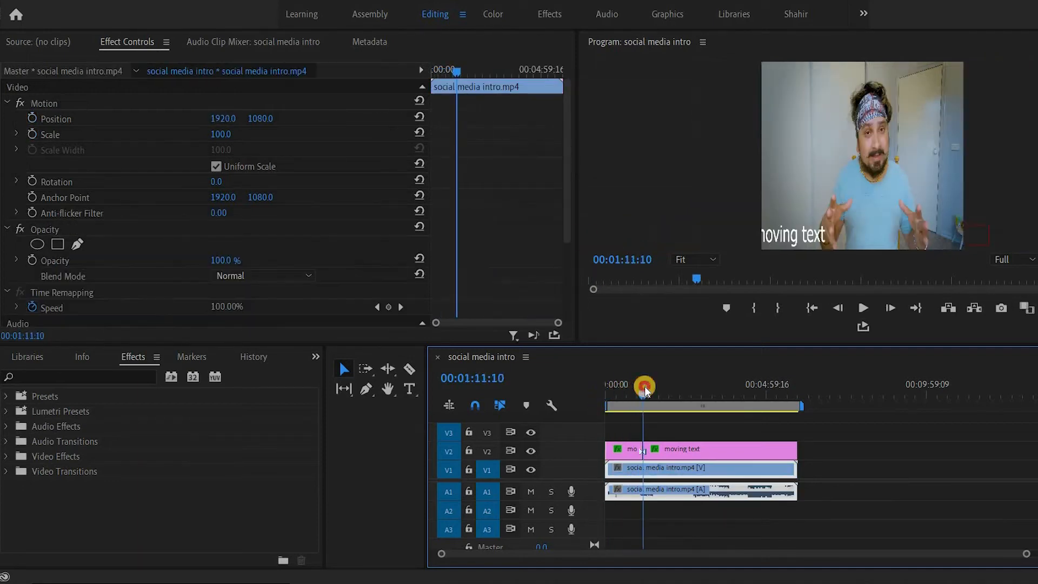
pyautogui.click(665, 453)
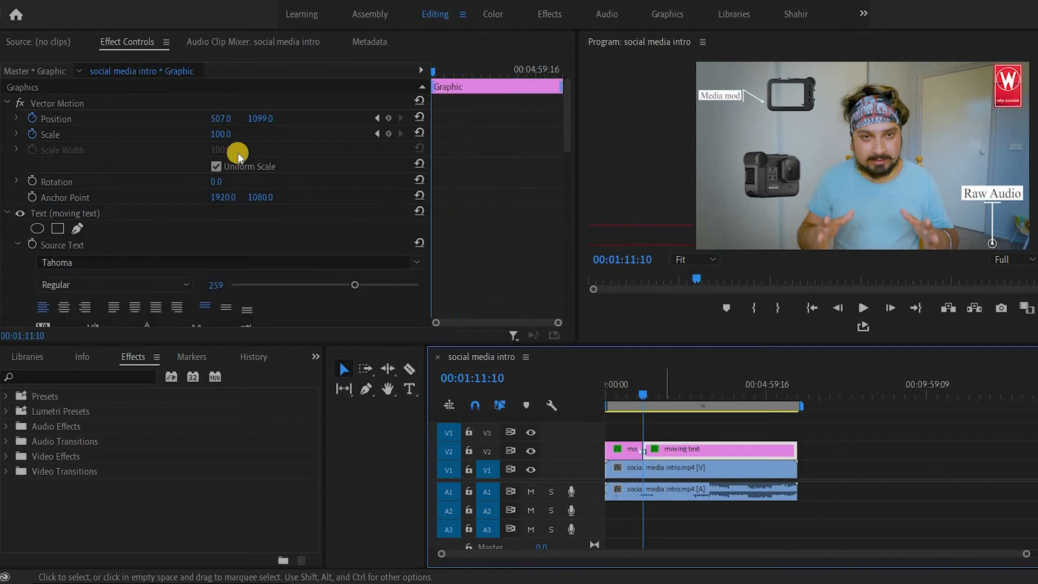
pyautogui.moveTo(219, 118)
pyautogui.mouseDown()
pyautogui.moveTo(1002, 125)
pyautogui.moveTo(247, 118)
pyautogui.moveTo(383, 106)
pyautogui.moveTo(233, 116)
pyautogui.mouseUp()
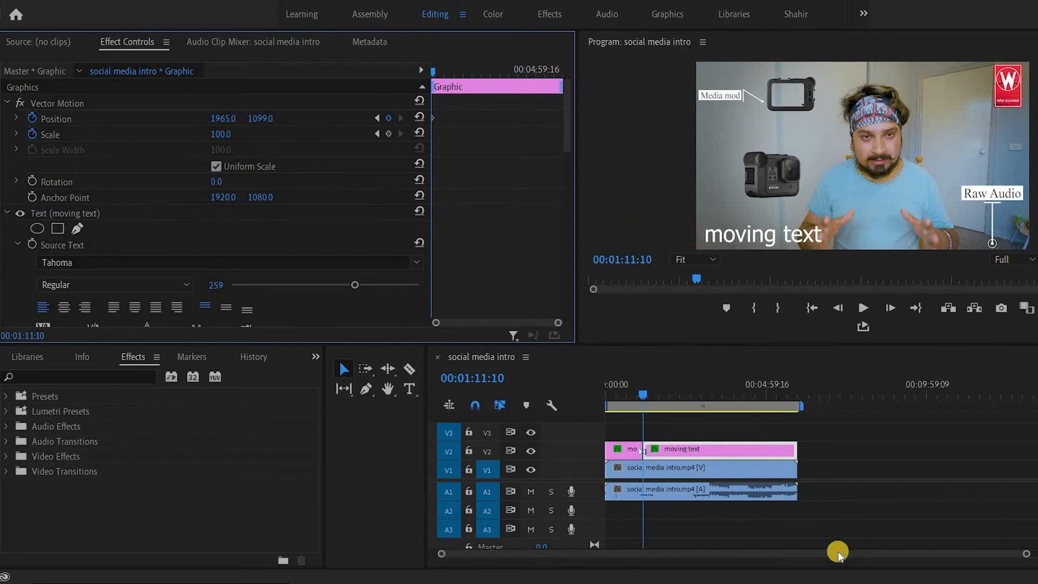
# - Split the second title segment at 00:01:57:15 and return to the Selection tool
pyautogui.moveTo(661, 391)
pyautogui.mouseDown()
pyautogui.moveTo(702, 400)
pyautogui.moveTo(669, 394)
pyautogui.mouseUp()
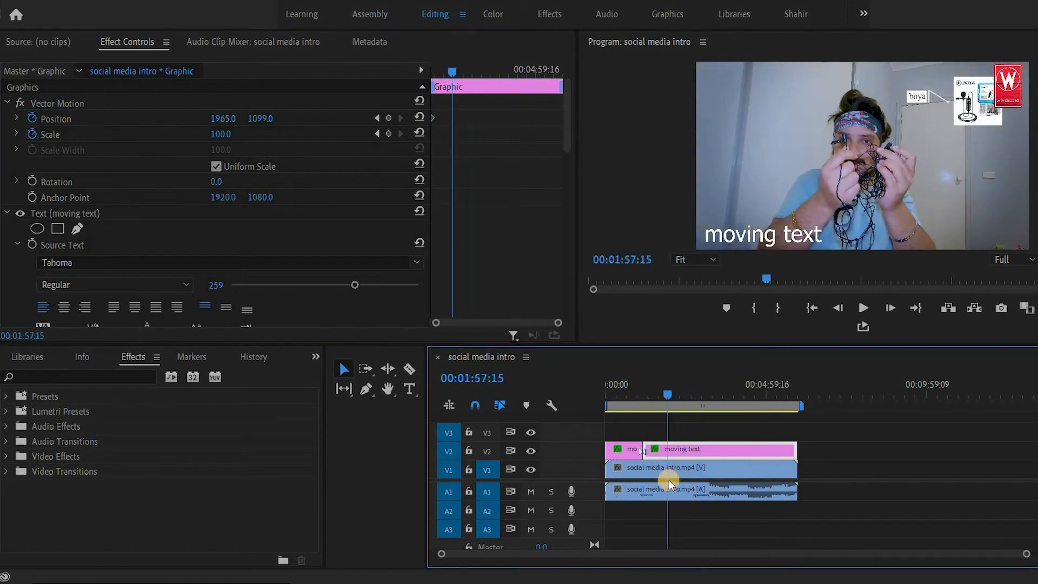
pyautogui.press('c')
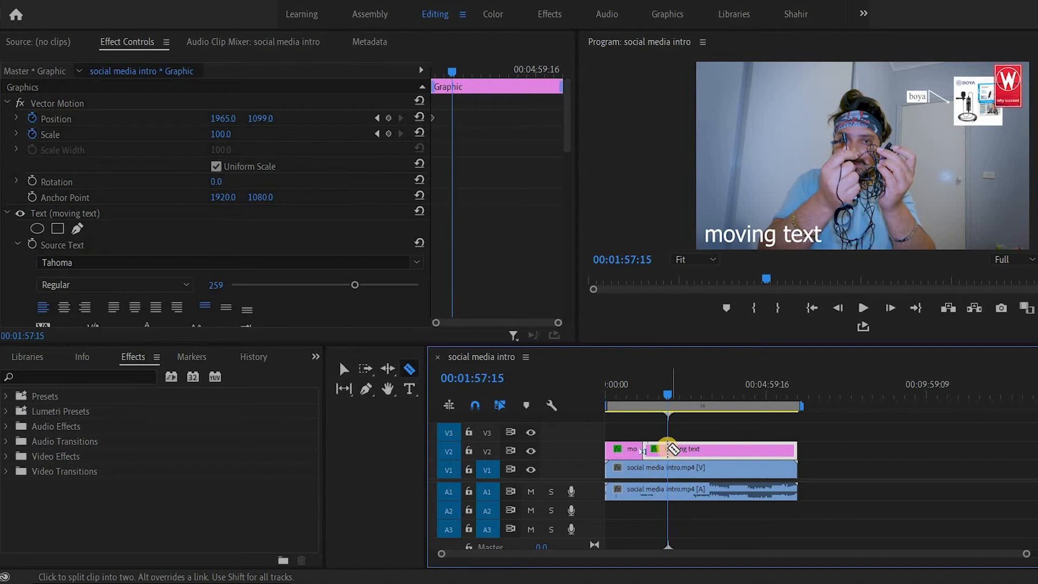
pyautogui.click(669, 449)
pyautogui.press('v')
# - Keyframe the middle title segment's vector motion position at 3665, -80 at 00:01:53:10
pyautogui.click(650, 401)
pyautogui.moveTo(644, 404); pyautogui.dragTo(643, 405)
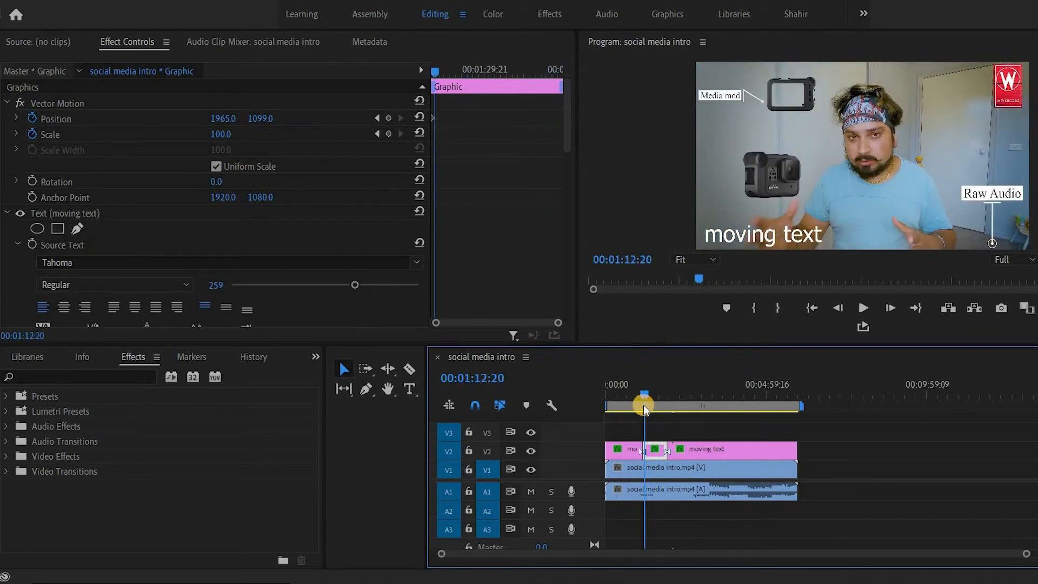
pyautogui.moveTo(662, 390); pyautogui.dragTo(666, 387)
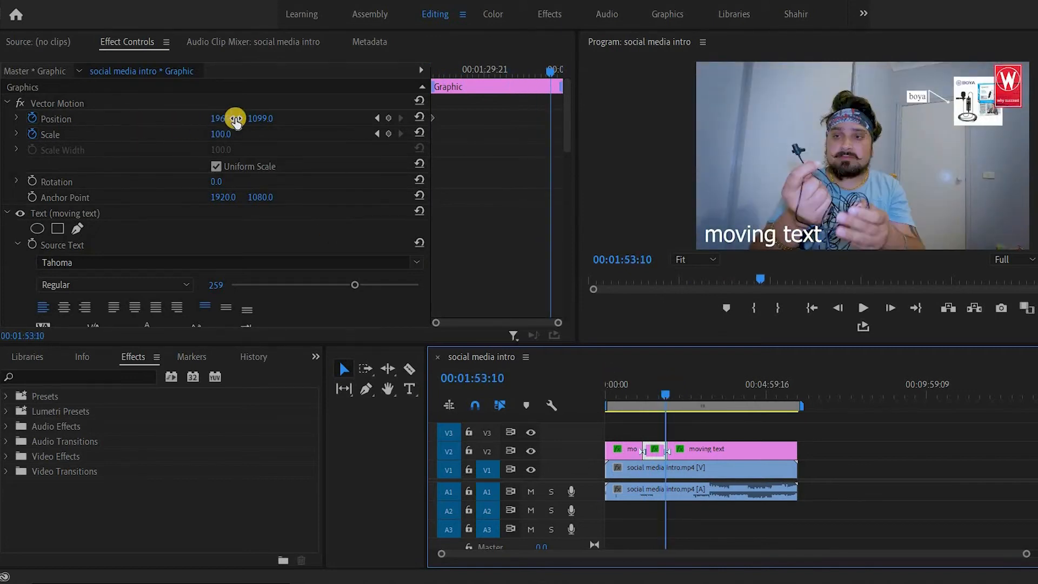
pyautogui.moveTo(255, 118)
pyautogui.mouseDown()
pyautogui.moveTo(135, 151)
pyautogui.moveTo(187, 143)
pyautogui.moveTo(225, 111)
pyautogui.moveTo(207, 119)
pyautogui.moveTo(320, 119)
pyautogui.moveTo(637, 55)
pyautogui.moveTo(259, 118)
pyautogui.mouseUp()
pyautogui.moveTo(146, 174); pyautogui.dragTo(225, 110)
pyautogui.click(109, 127)
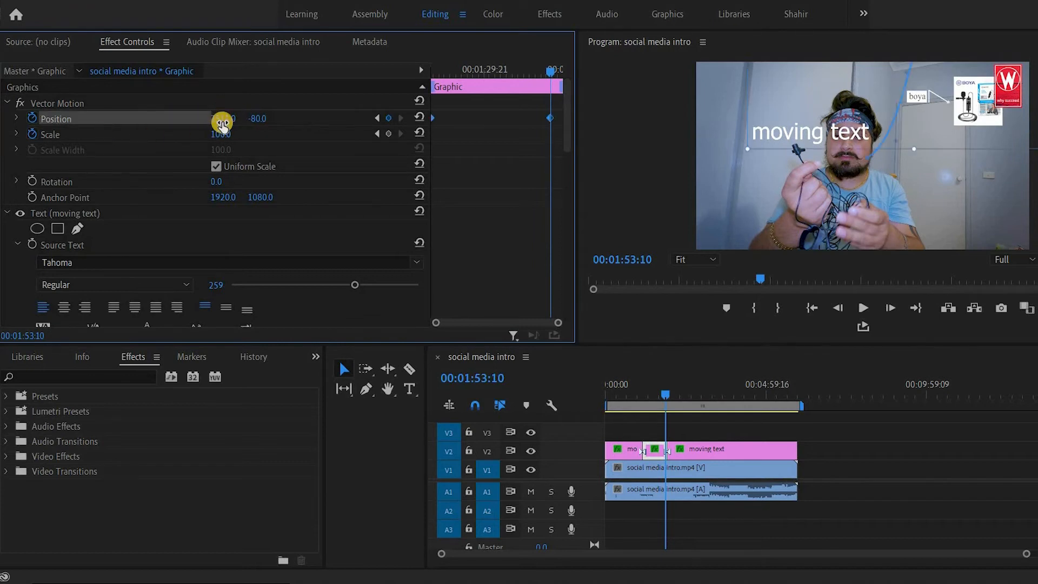
pyautogui.moveTo(81, 127); pyautogui.dragTo(852, 213)
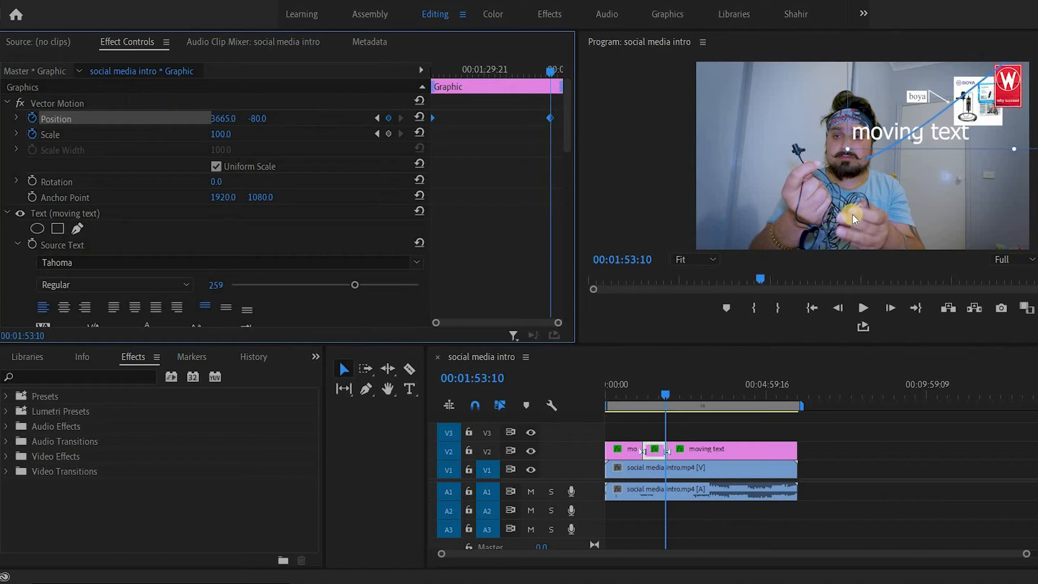
# - Select the social media intro video in the program monitor and set its vertical motion position to 1086
pyautogui.click(697, 189)
pyautogui.moveTo(260, 118)
pyautogui.mouseDown()
pyautogui.moveTo(77, 160)
pyautogui.moveTo(146, 160)
pyautogui.moveTo(270, 135)
pyautogui.mouseUp()
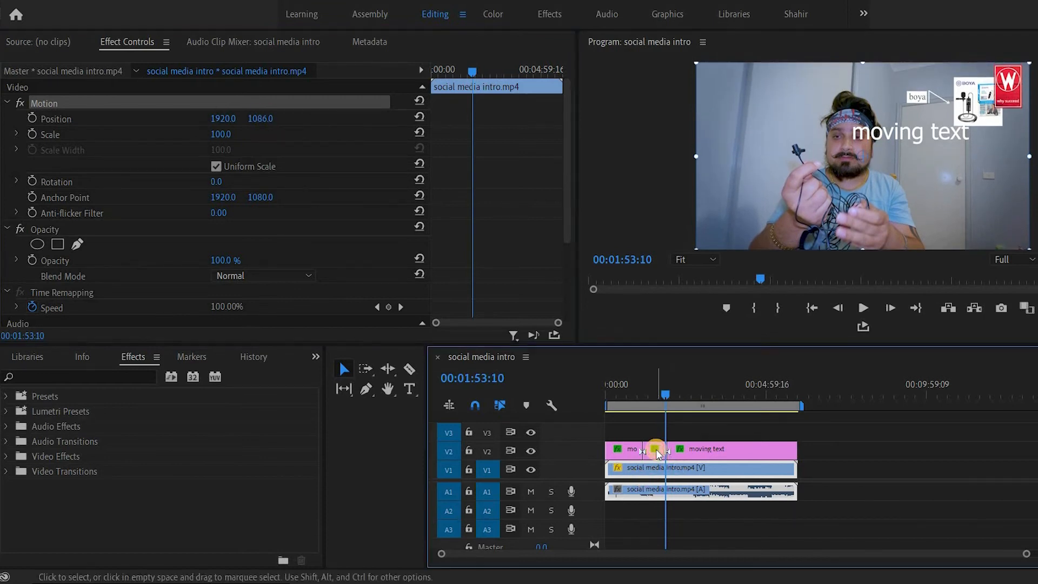
# - Change the second title segment's vector motion position keyframe at 00:01:53:10 to 5744, -721, outside the frame
pyautogui.click(656, 448)
pyautogui.moveTo(217, 124); pyautogui.dragTo(153, 158)
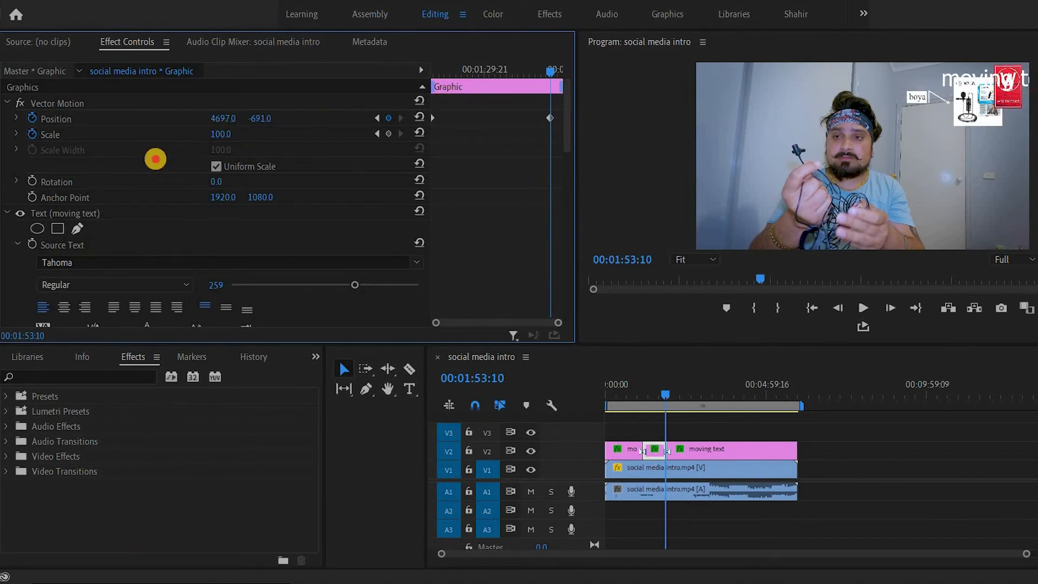
pyautogui.moveTo(151, 145); pyautogui.dragTo(1000, 38)
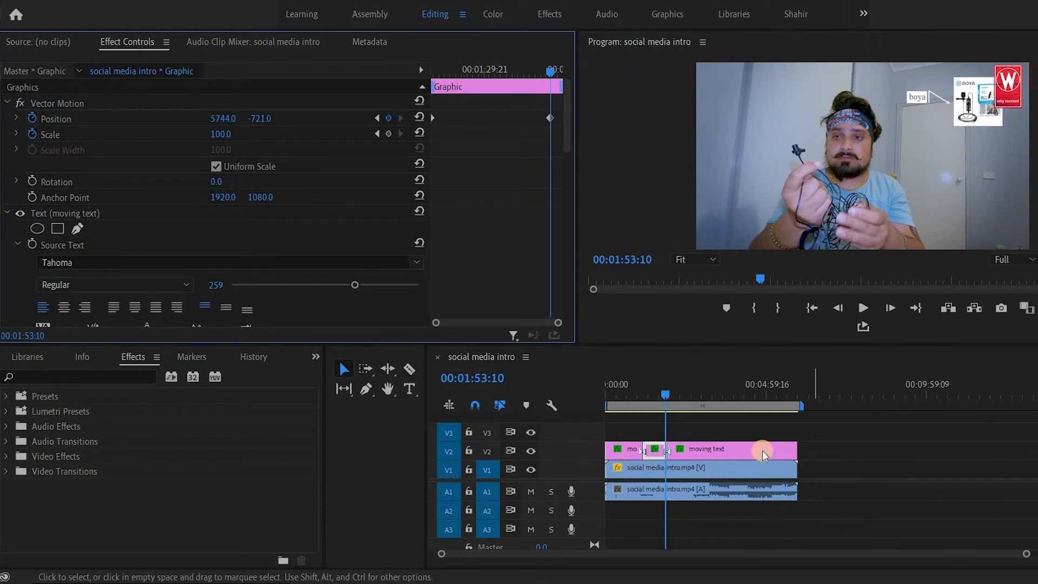
# - Play back the second title segment from its start to review the text's movement out of the frame
pyautogui.moveTo(664, 398); pyautogui.dragTo(643, 404)
pyautogui.press('space')
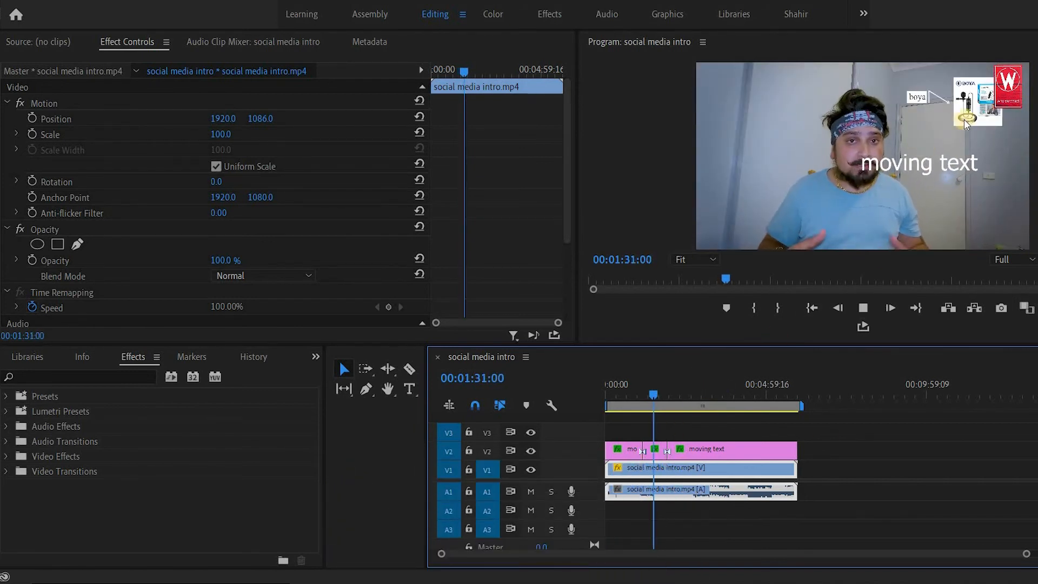
pyautogui.click(790, 474)
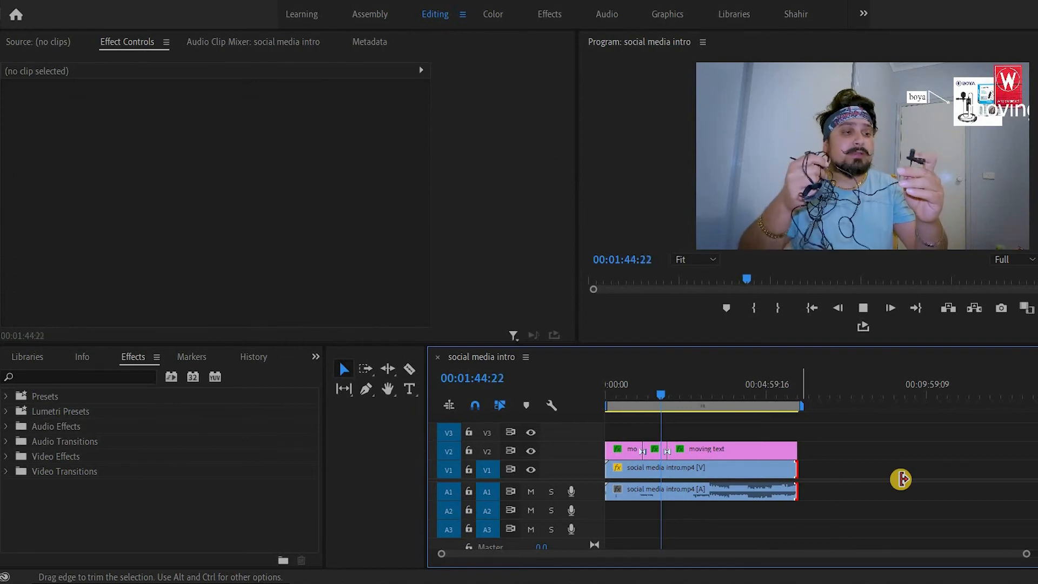
pyautogui.press('space')
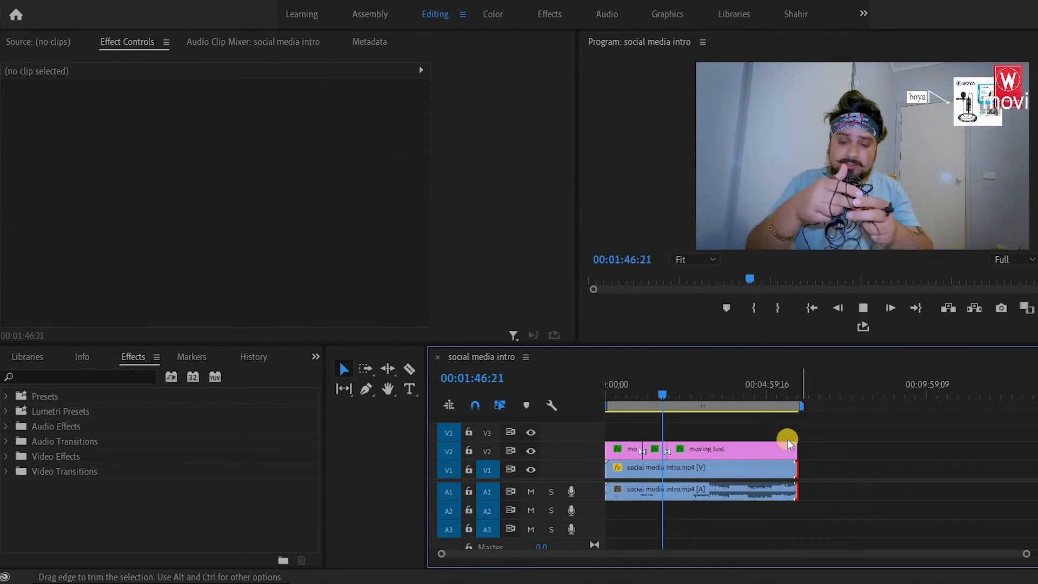
pyautogui.moveTo(663, 389)
pyautogui.mouseDown()
pyautogui.moveTo(595, 401)
pyautogui.moveTo(660, 399)
pyautogui.mouseUp()
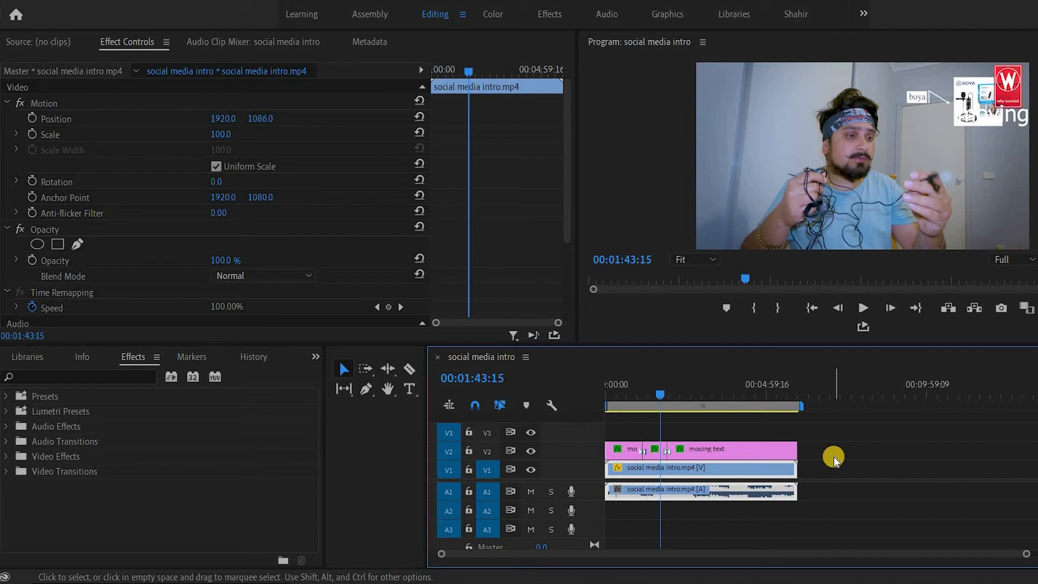
# - At 00:01:59:01, set the last title segment's vector motion position to 3054, 408 and its scale to 66
pyautogui.click(669, 389)
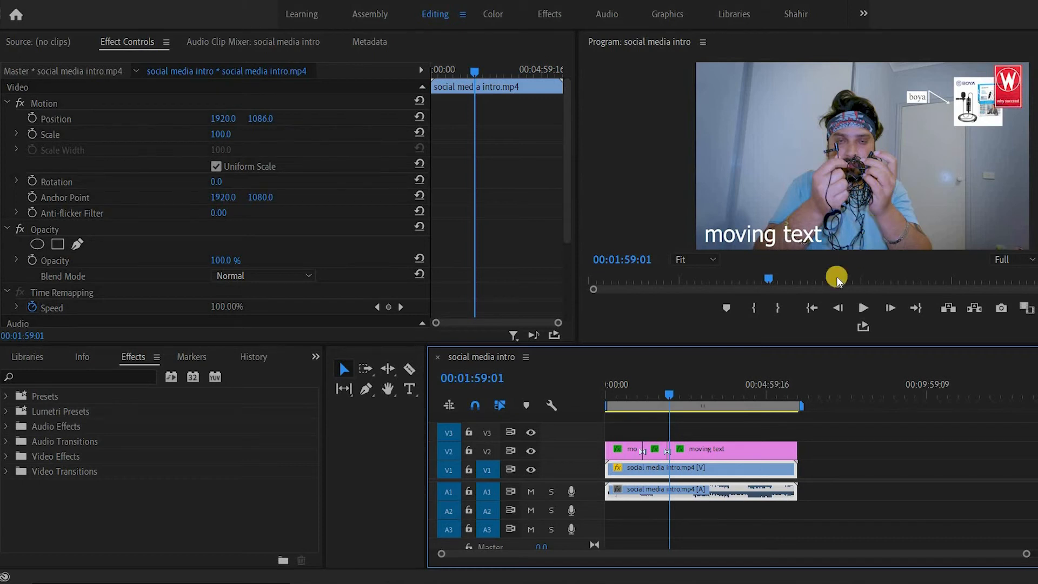
pyautogui.click(692, 443)
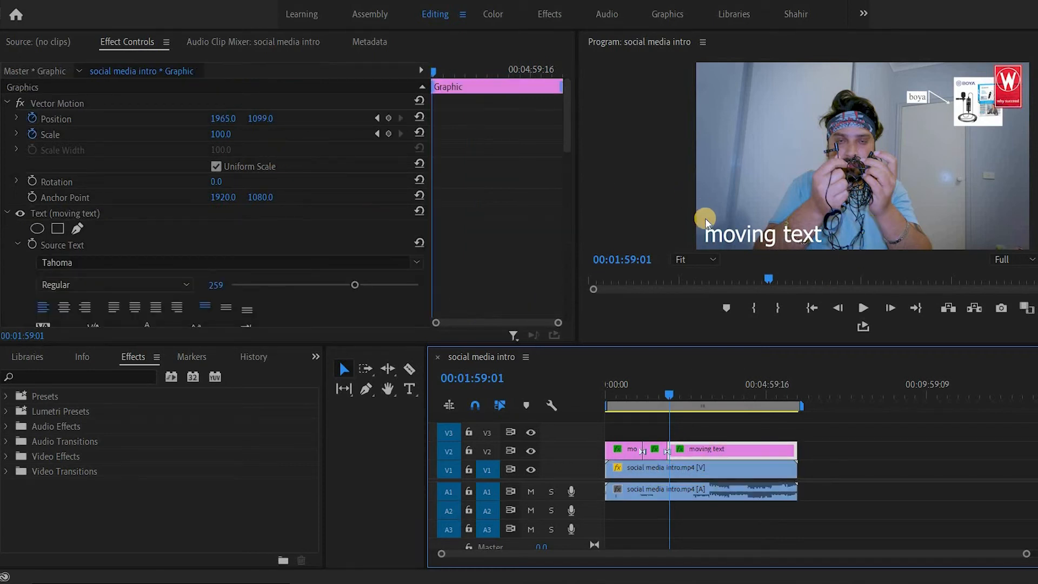
pyautogui.moveTo(226, 119); pyautogui.dragTo(733, 97)
pyautogui.moveTo(42, 208); pyautogui.dragTo(294, 122)
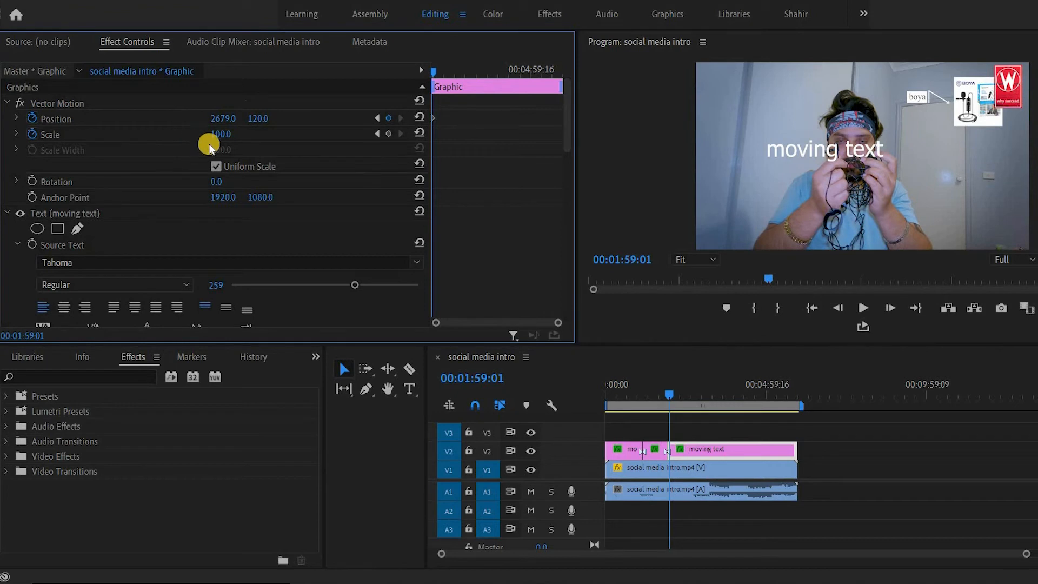
pyautogui.moveTo(122, 138); pyautogui.dragTo(169, 135)
pyautogui.moveTo(228, 119)
pyautogui.mouseDown()
pyautogui.moveTo(208, 117)
pyautogui.moveTo(712, 117)
pyautogui.moveTo(268, 123)
pyautogui.moveTo(477, 33)
pyautogui.moveTo(210, 120)
pyautogui.mouseUp()
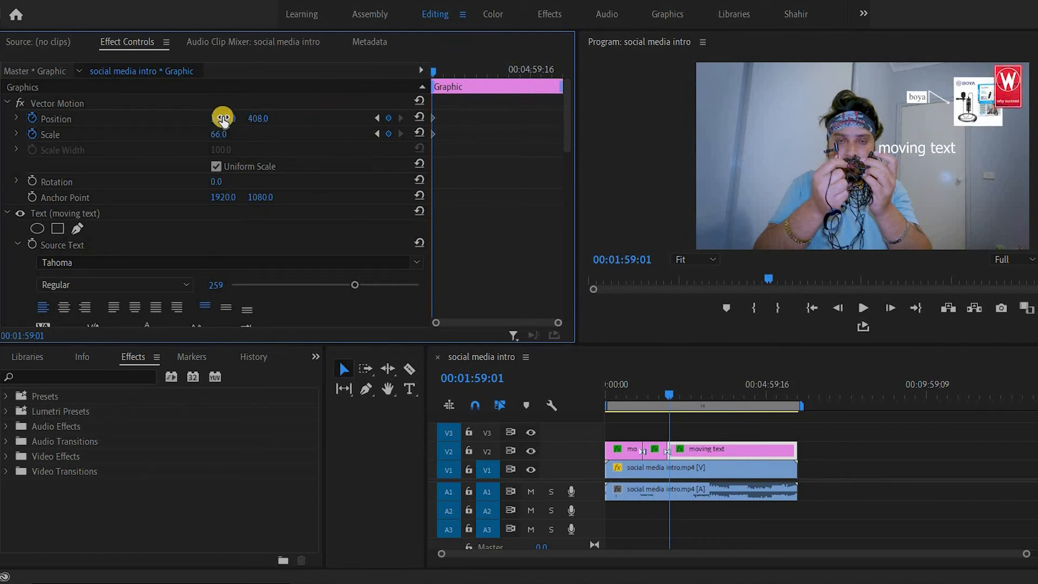
pyautogui.moveTo(145, 133); pyautogui.dragTo(13, 153)
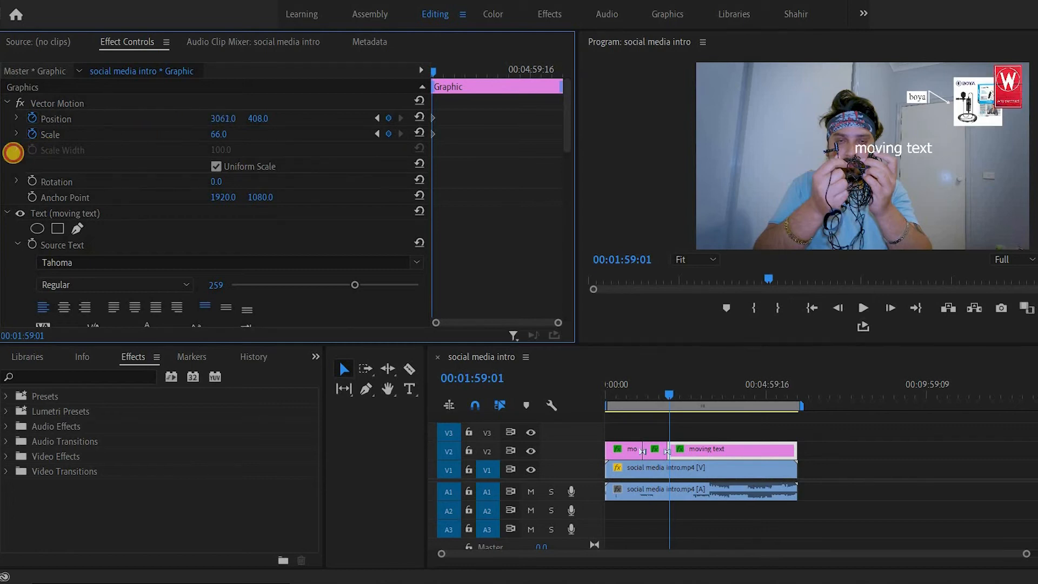
pyautogui.moveTo(861, 507); pyautogui.dragTo(829, 511)
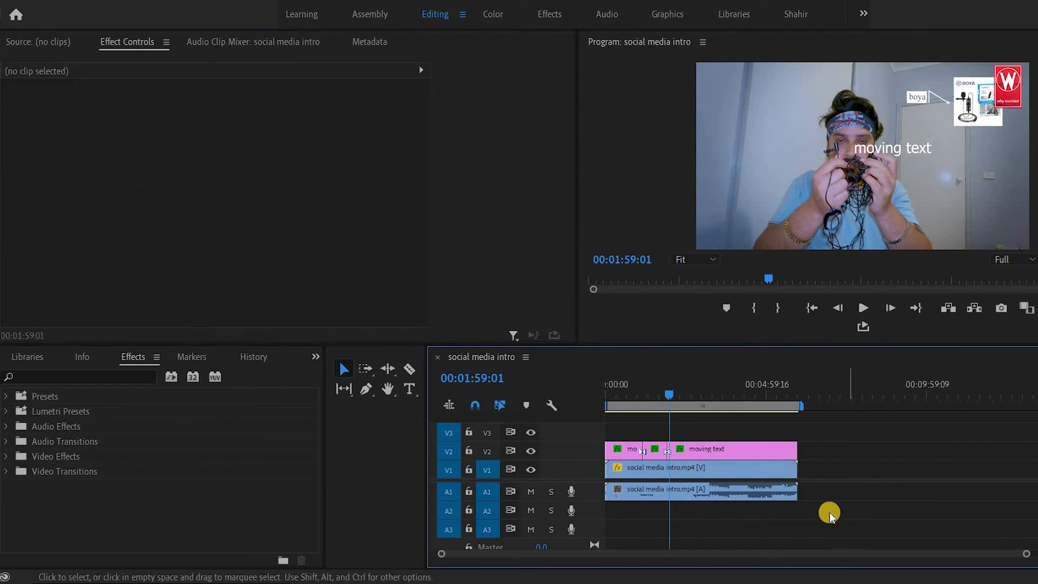
# - Split the last title segment at 00:02:42:11 and return to the Selection tool
pyautogui.click(697, 451)
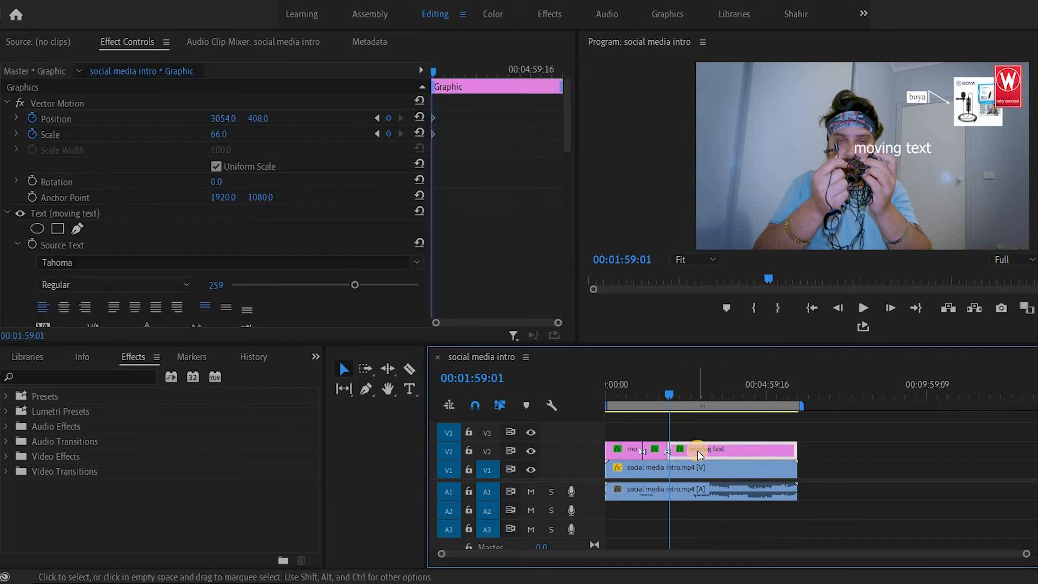
pyautogui.moveTo(669, 393); pyautogui.dragTo(692, 394)
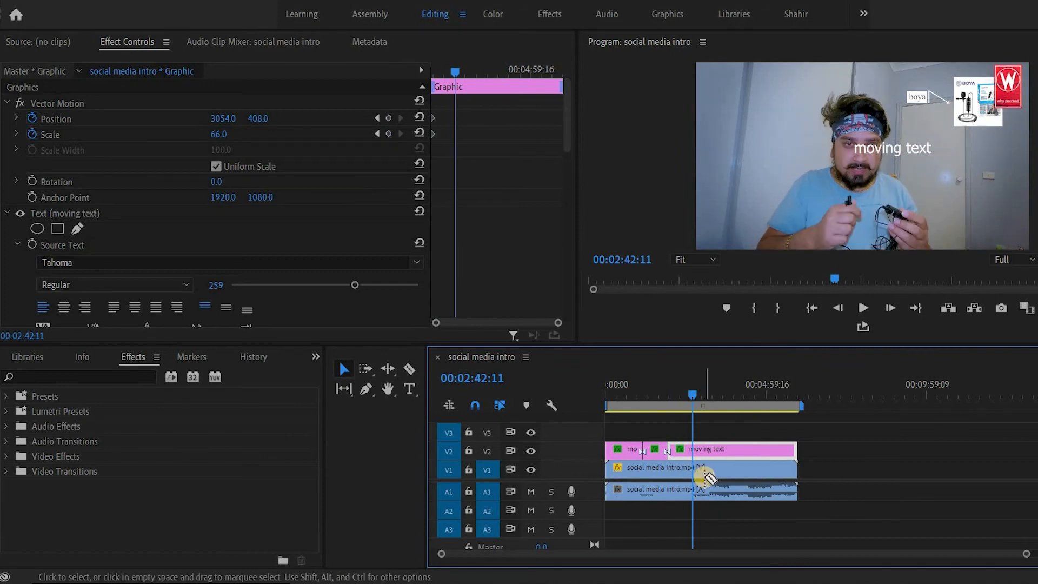
pyautogui.press('c')
pyautogui.click(694, 448)
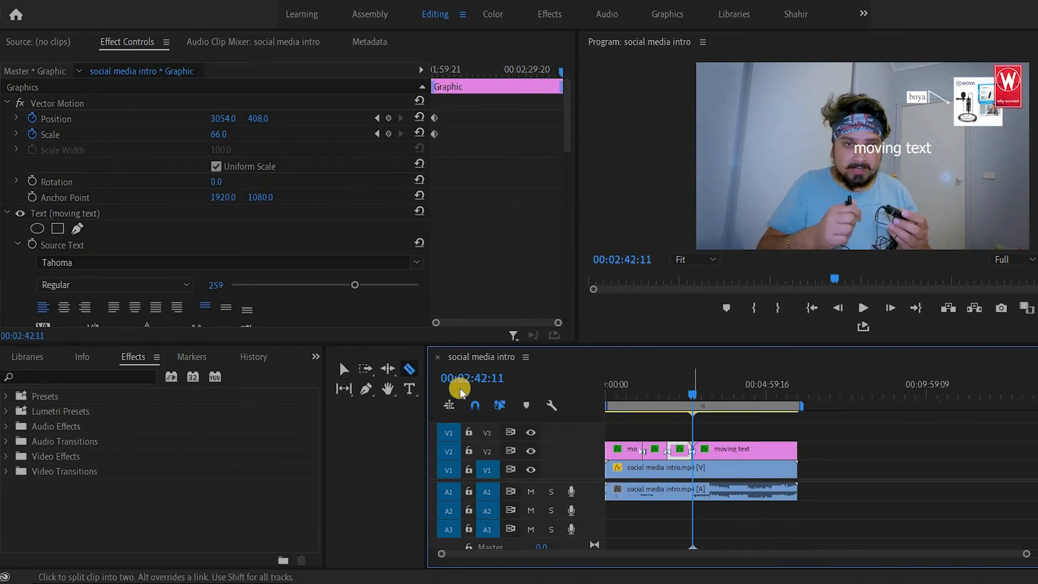
pyautogui.click(343, 368)
# - Advance frame by frame from the third title segment's start and keyframe its vector motion position at 3010.4, 459.9 at 00:01:58:17
pyautogui.moveTo(690, 394); pyautogui.dragTo(669, 400)
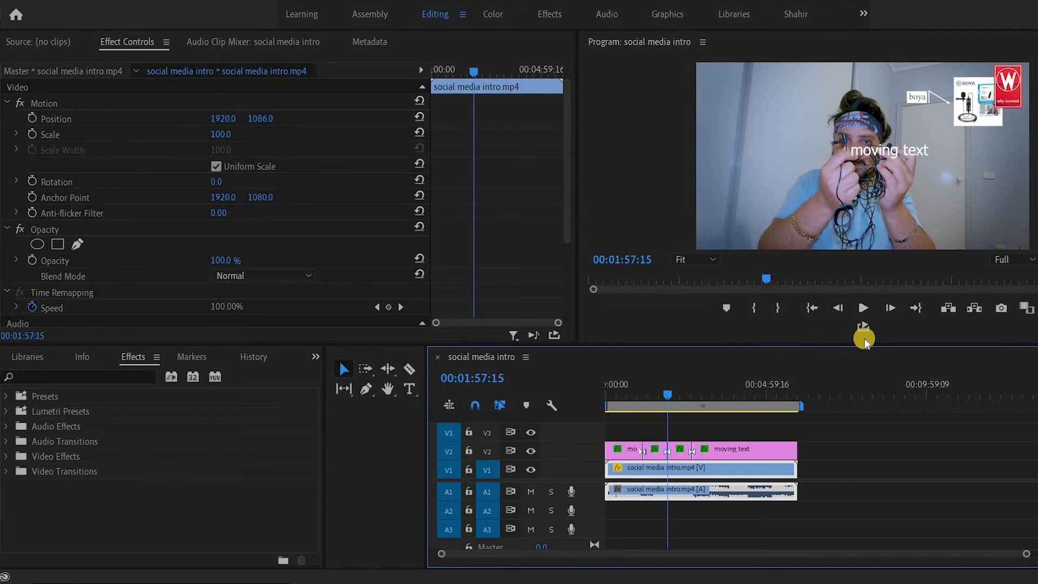
pyautogui.click(892, 311)
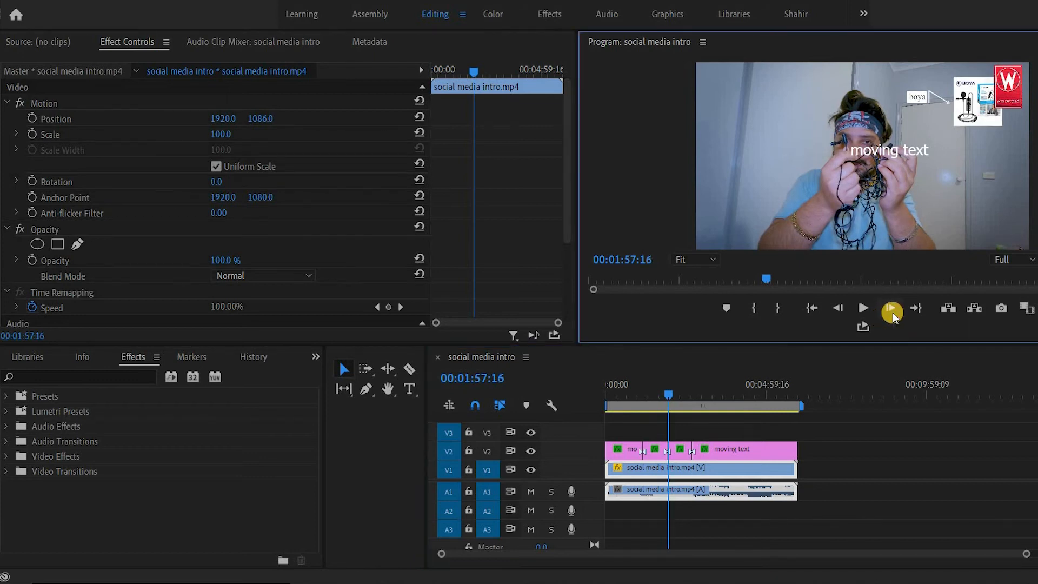
pyautogui.click(838, 307)
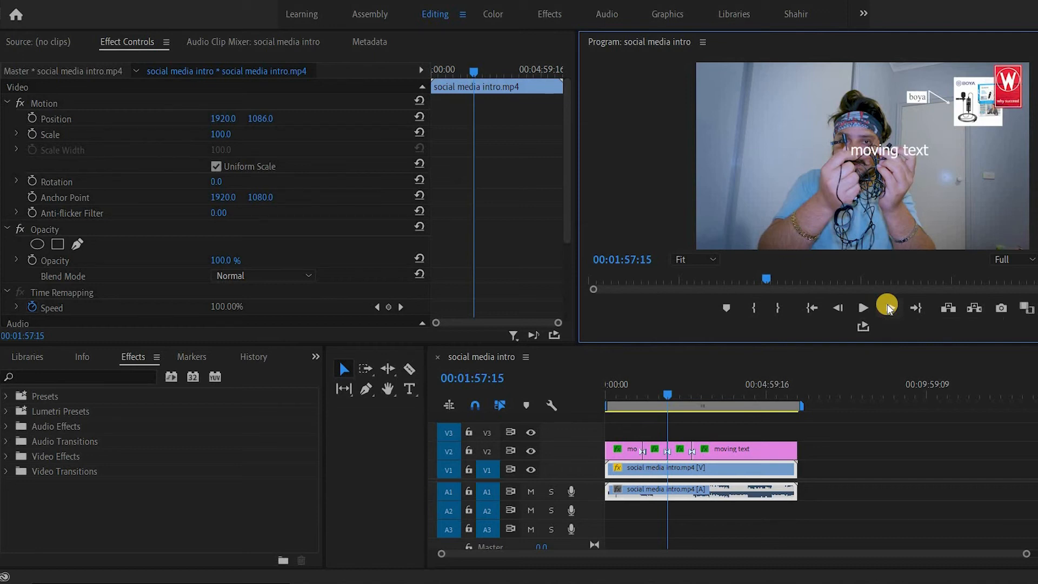
pyautogui.click(890, 308)
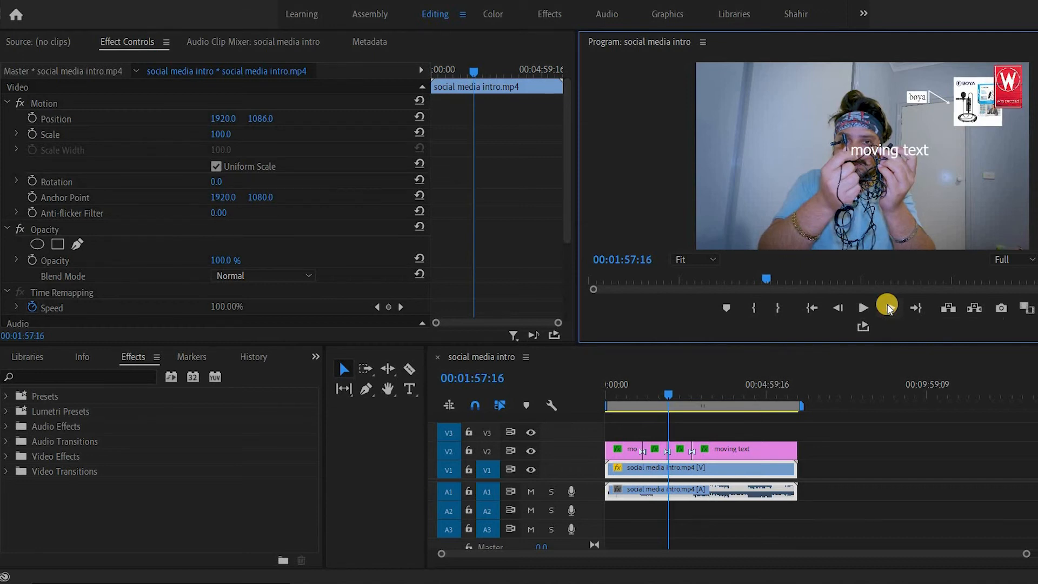
pyautogui.click(889, 308)
pyautogui.click(889, 307)
pyautogui.click(889, 307)
pyautogui.click(889, 308)
pyautogui.click(889, 307)
pyautogui.click(889, 307)
pyautogui.click(889, 308)
pyautogui.click(889, 308)
pyautogui.click(889, 307)
pyautogui.click(889, 308)
pyautogui.click(889, 308)
pyautogui.click(889, 307)
pyautogui.click(889, 307)
pyautogui.click(889, 307)
pyautogui.click(889, 308)
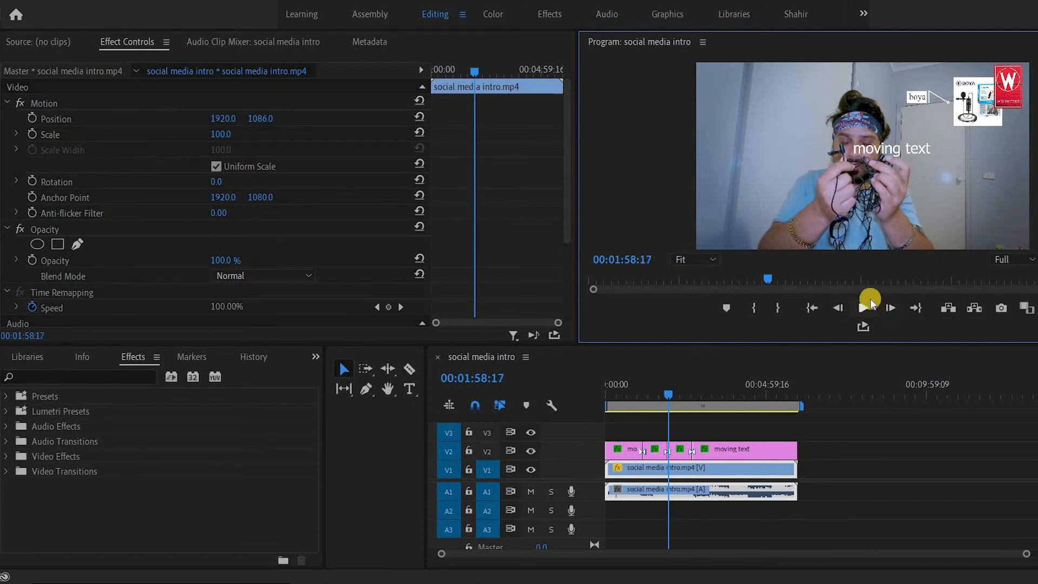
pyautogui.click(675, 453)
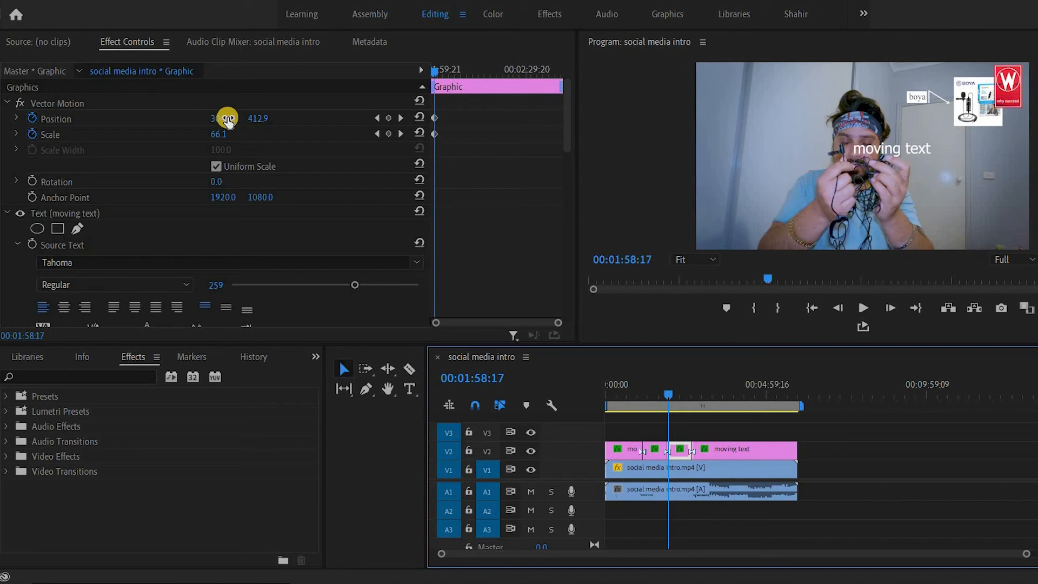
pyautogui.moveTo(227, 118); pyautogui.dragTo(264, 118)
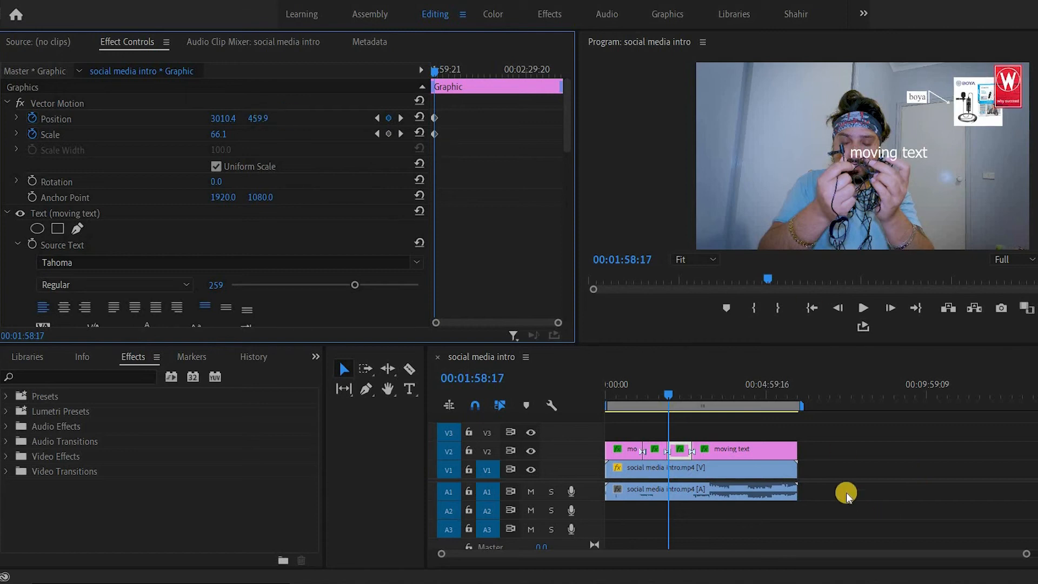
# - Keyframe small vector motion position shifts on the third title segment over the frames from 00:01:58:18 onward
pyautogui.click(890, 308)
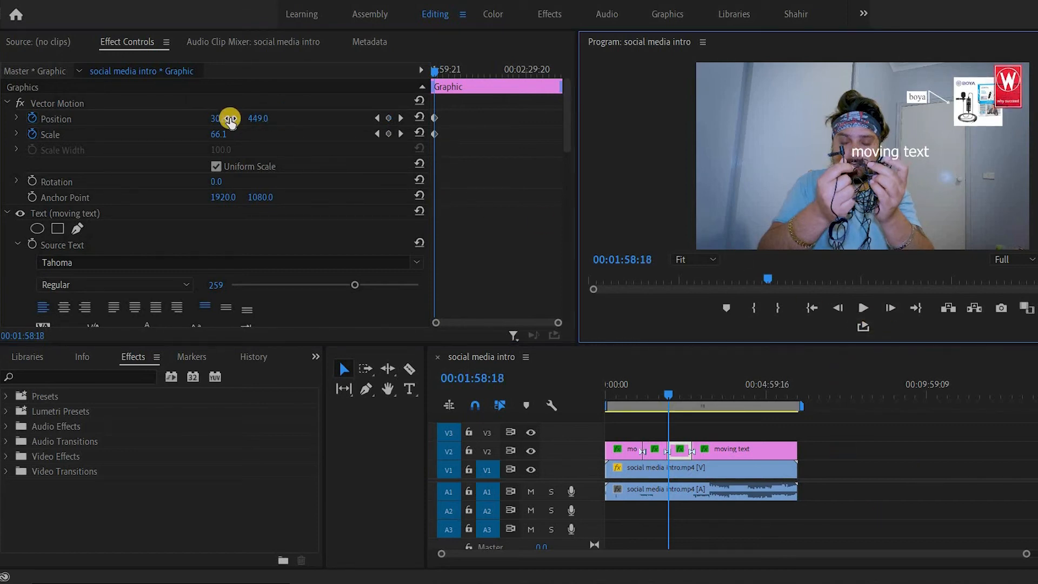
pyautogui.moveTo(230, 118); pyautogui.dragTo(264, 116)
pyautogui.click(264, 117)
pyautogui.click(893, 307)
pyautogui.moveTo(250, 119); pyautogui.dragTo(360, 111)
pyautogui.click(893, 306)
pyautogui.click(893, 306)
pyautogui.click(892, 306)
pyautogui.moveTo(241, 122); pyautogui.dragTo(295, 111)
# - Keyframe the third title segment's vector motion position at 2820, 547 at 00:02:00:08
pyautogui.click(883, 306)
pyautogui.click(883, 306)
pyautogui.click(884, 306)
pyautogui.click(883, 306)
pyautogui.click(883, 306)
pyautogui.click(883, 306)
pyautogui.click(884, 306)
pyautogui.click(883, 306)
pyautogui.click(883, 306)
pyautogui.click(883, 306)
pyautogui.click(883, 306)
pyautogui.click(883, 306)
pyautogui.click(883, 306)
pyautogui.click(885, 307)
pyautogui.click(884, 307)
pyautogui.click(885, 307)
pyautogui.click(884, 306)
pyautogui.click(884, 307)
pyautogui.click(884, 306)
pyautogui.click(884, 306)
pyautogui.click(884, 306)
pyautogui.click(884, 307)
pyautogui.moveTo(221, 119); pyautogui.dragTo(349, 130)
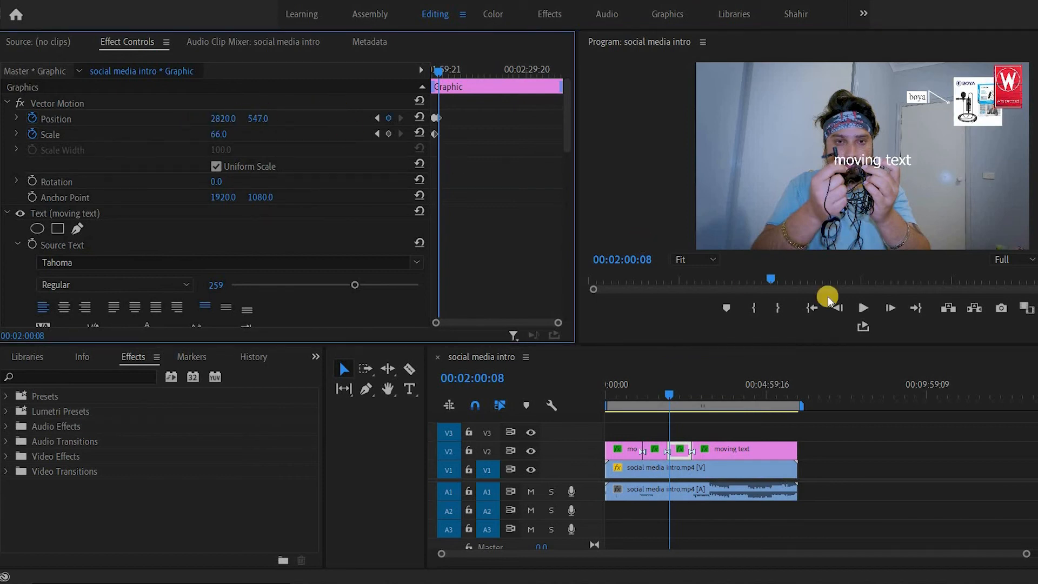
# - Keyframe the third title segment's vector motion position at 2842, 582 at 00:02:01:16
pyautogui.click(884, 306)
pyautogui.click(884, 306)
pyautogui.click(884, 307)
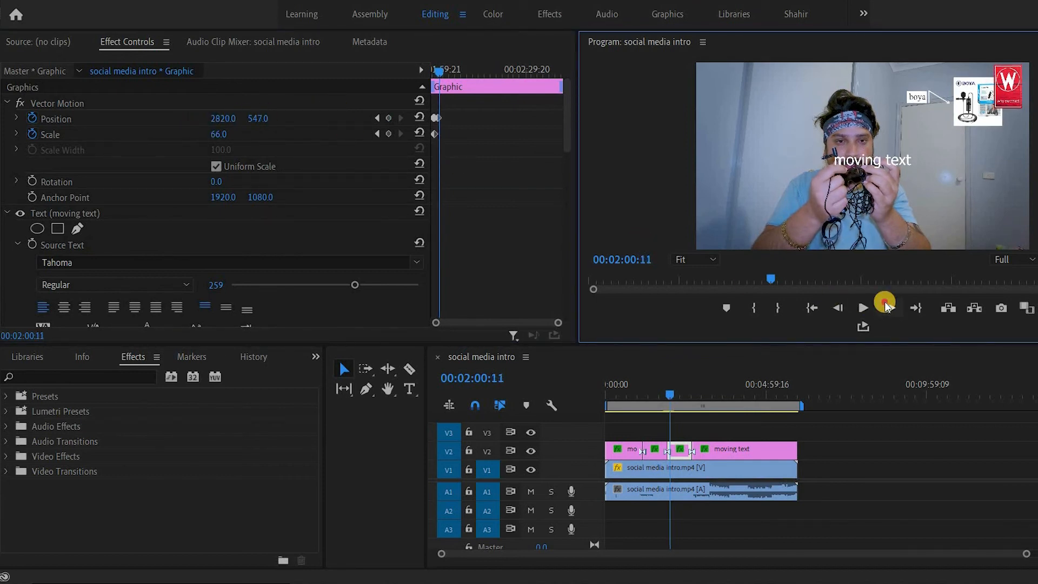
pyautogui.click(886, 306)
pyautogui.click(886, 307)
pyautogui.click(887, 306)
pyautogui.click(887, 307)
pyautogui.click(887, 307)
pyautogui.click(886, 306)
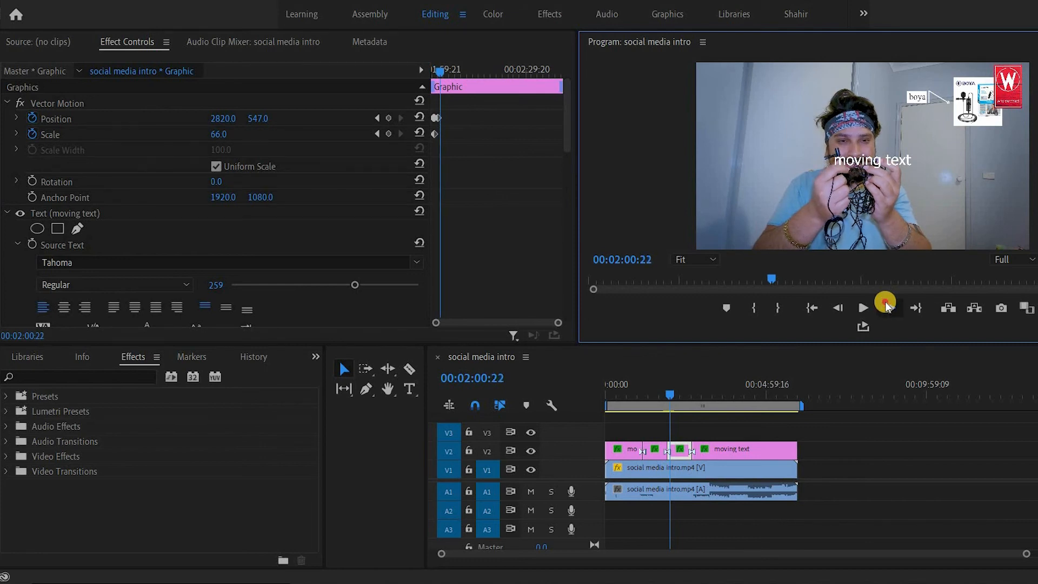
pyautogui.click(887, 307)
pyautogui.click(886, 307)
pyautogui.click(887, 307)
pyautogui.click(886, 307)
pyautogui.click(886, 306)
pyautogui.click(887, 306)
pyautogui.click(887, 306)
pyautogui.click(886, 306)
pyautogui.click(887, 306)
pyautogui.click(887, 307)
pyautogui.click(887, 307)
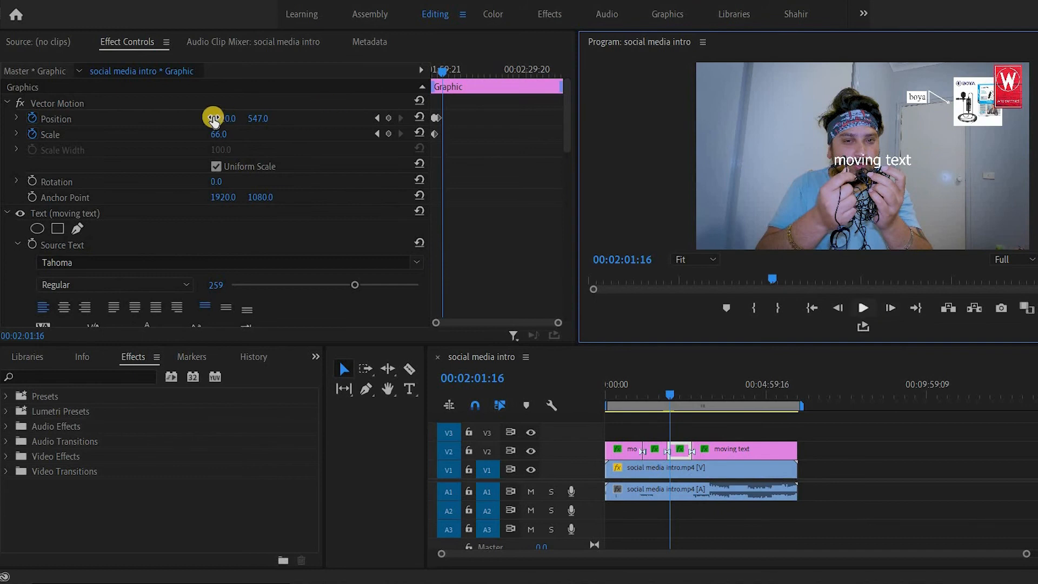
pyautogui.moveTo(207, 122); pyautogui.dragTo(279, 108)
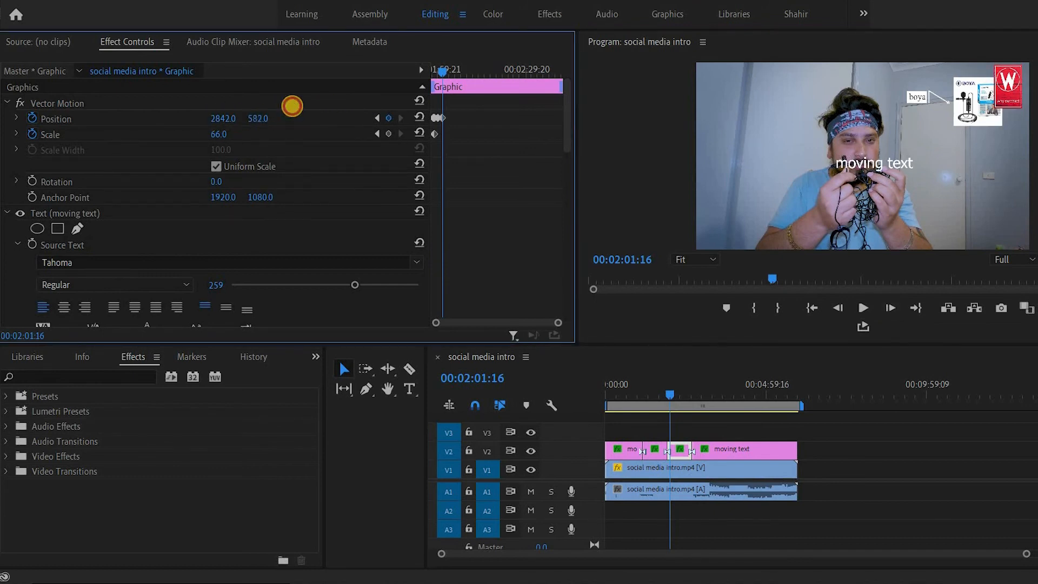
# - Keyframe the third title segment's vector motion position at 2826, 660 at 00:02:02:01
pyautogui.click(889, 308)
pyautogui.click(892, 309)
pyautogui.click(891, 308)
pyautogui.click(891, 309)
pyautogui.click(892, 308)
pyautogui.click(892, 309)
pyautogui.click(892, 309)
pyautogui.click(891, 308)
pyautogui.click(891, 308)
pyautogui.moveTo(211, 119); pyautogui.dragTo(299, 100)
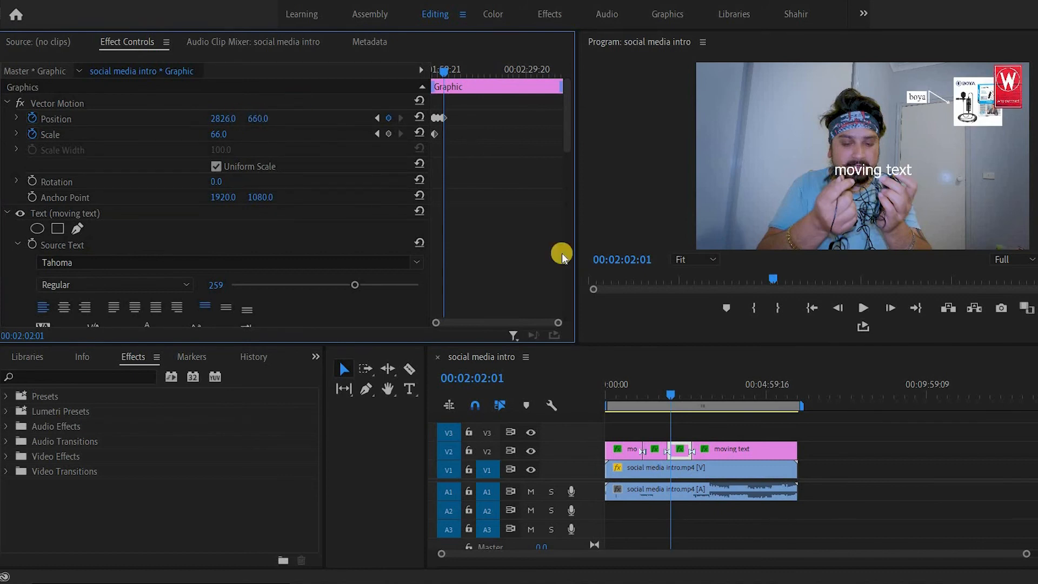
# - Keyframe the third title segment's vertical position on the next two frames, ending at 723 at 00:02:02:03
pyautogui.click(892, 307)
pyautogui.moveTo(250, 119); pyautogui.dragTo(264, 113)
pyautogui.click(890, 307)
pyautogui.moveTo(250, 119); pyautogui.dragTo(279, 116)
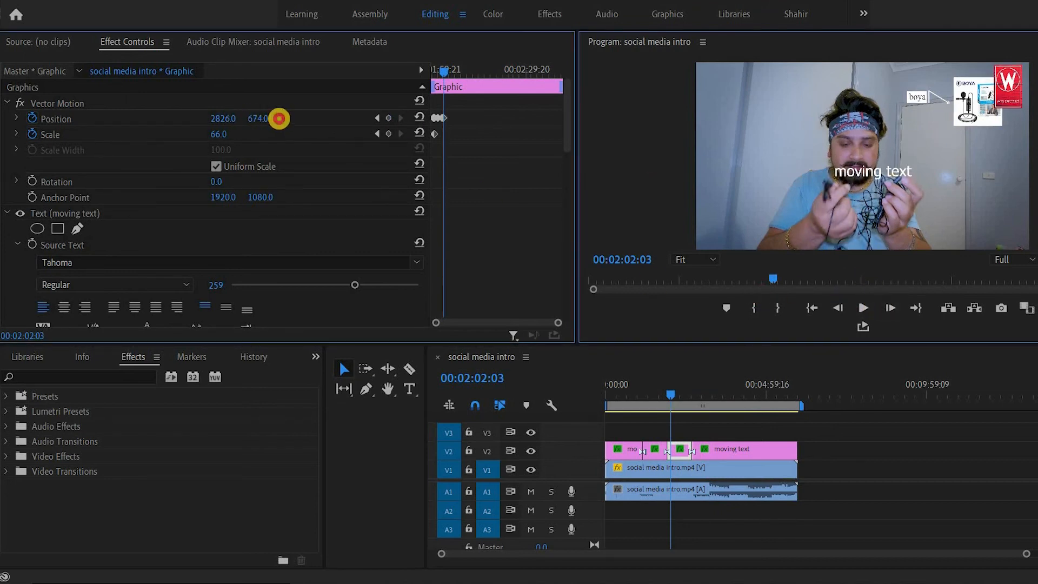
# - Keyframe the third title segment's vertical position at 775 at 00:02:02:04 and 839 at 00:02:02:05
pyautogui.click(889, 307)
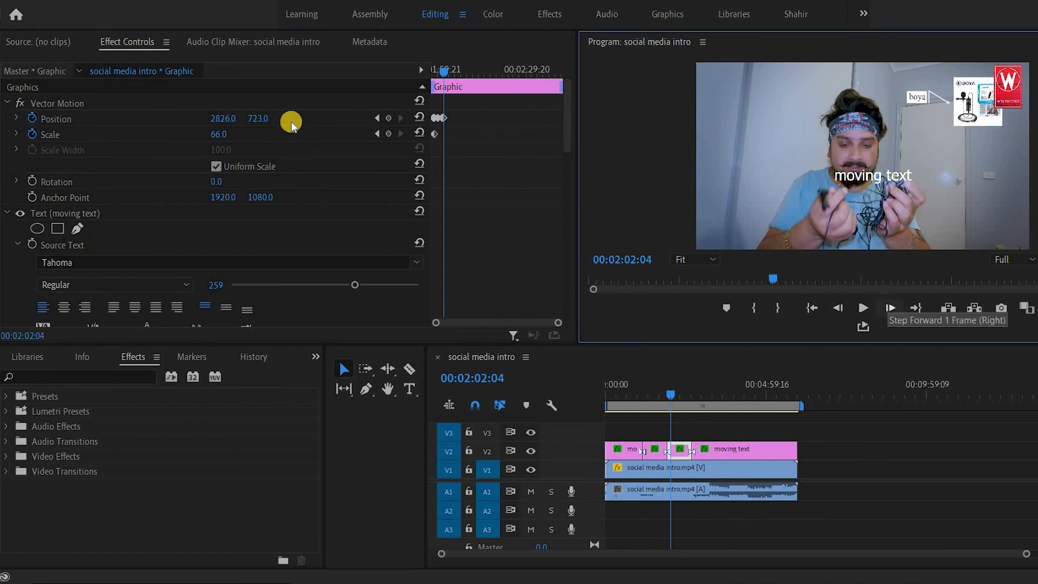
pyautogui.moveTo(244, 118); pyautogui.dragTo(295, 116)
pyautogui.click(894, 308)
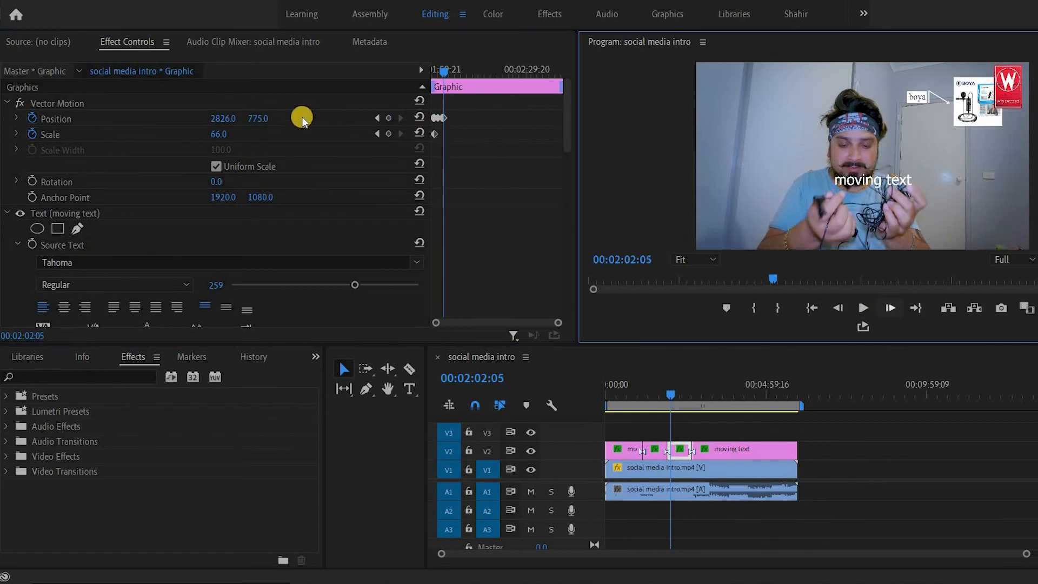
pyautogui.moveTo(242, 117); pyautogui.dragTo(302, 108)
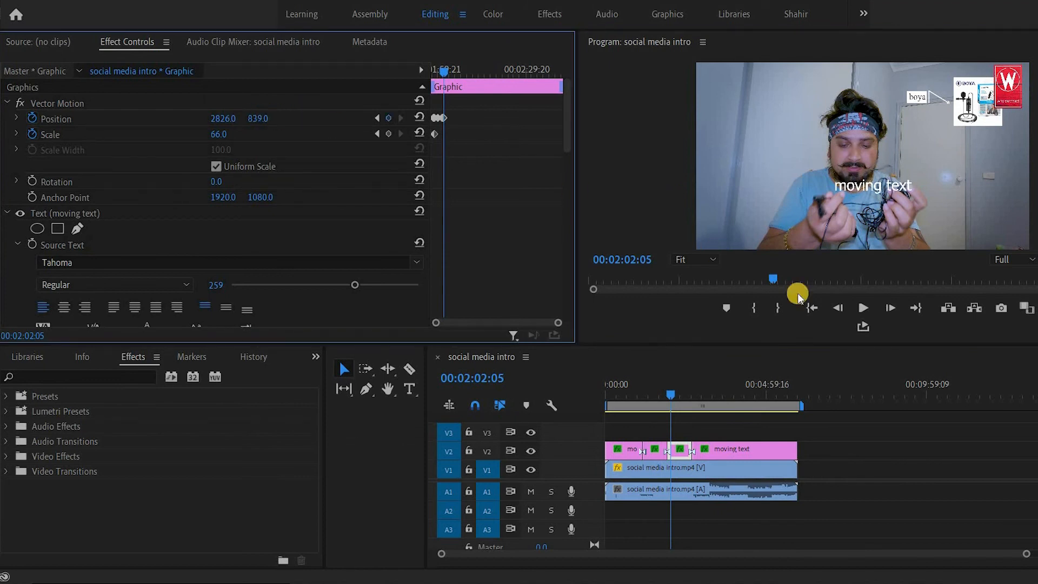
# - Keyframe the third title segment's horizontal position at 3113 at 00:02:02:06 and advance to 00:02:02:07
pyautogui.click(891, 308)
pyautogui.moveTo(227, 124); pyautogui.dragTo(234, 152)
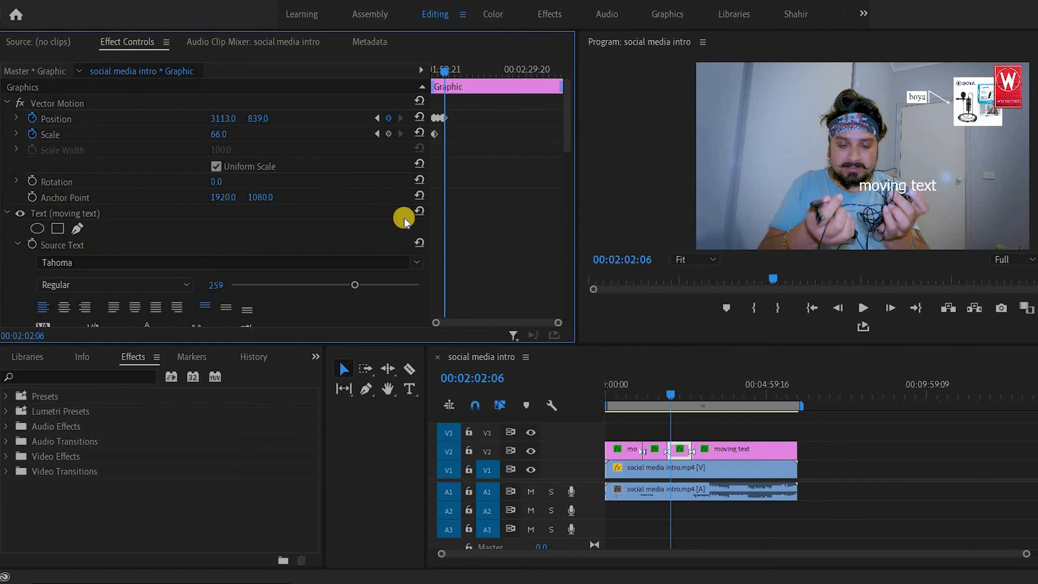
pyautogui.click(891, 308)
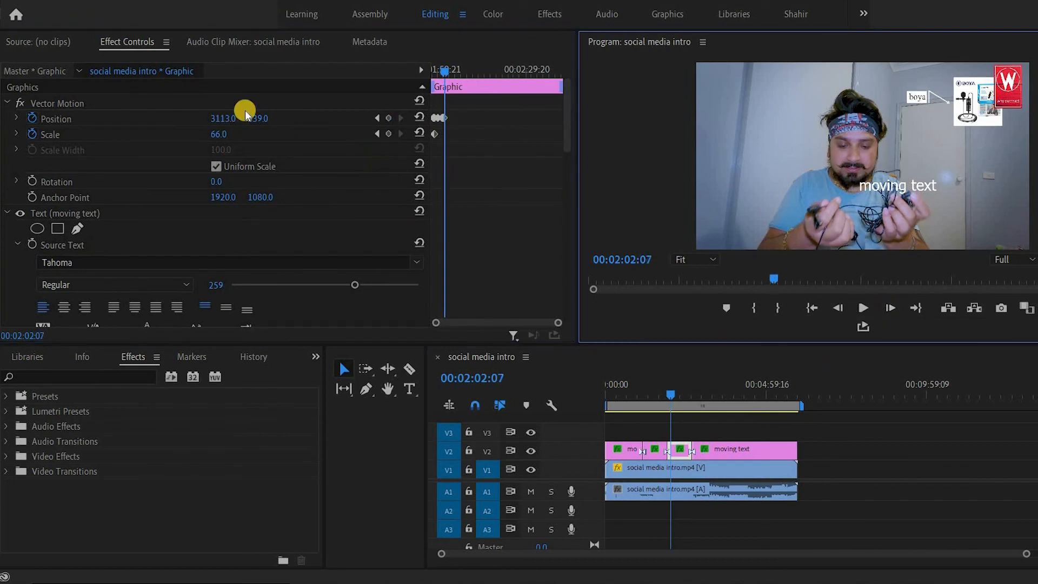
# - Keyframe the third title segment's vertical position at 902 at 00:02:02:07 and 928 at 00:02:02:08
pyautogui.moveTo(252, 119); pyautogui.dragTo(297, 118)
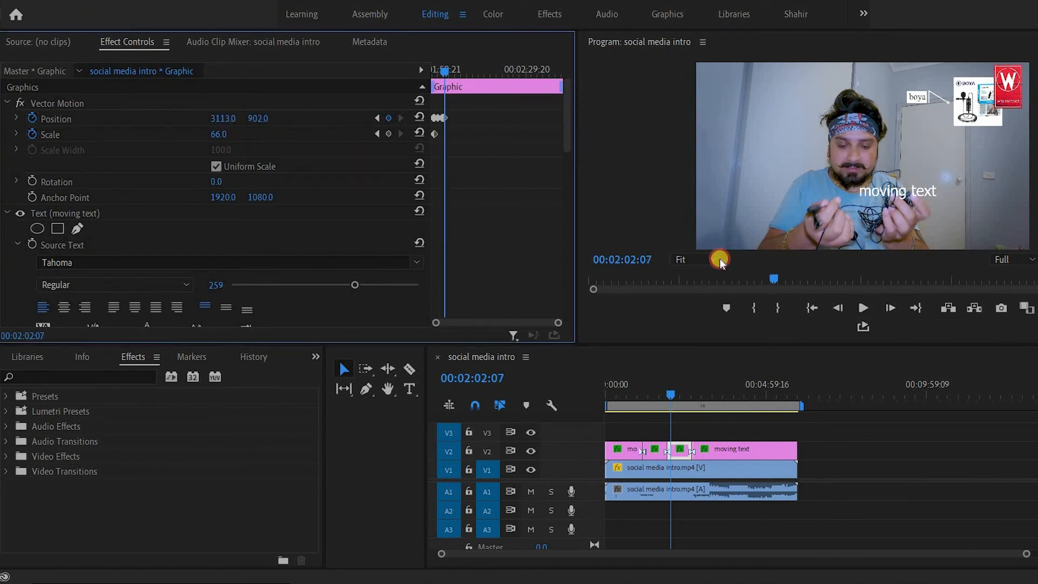
pyautogui.click(893, 307)
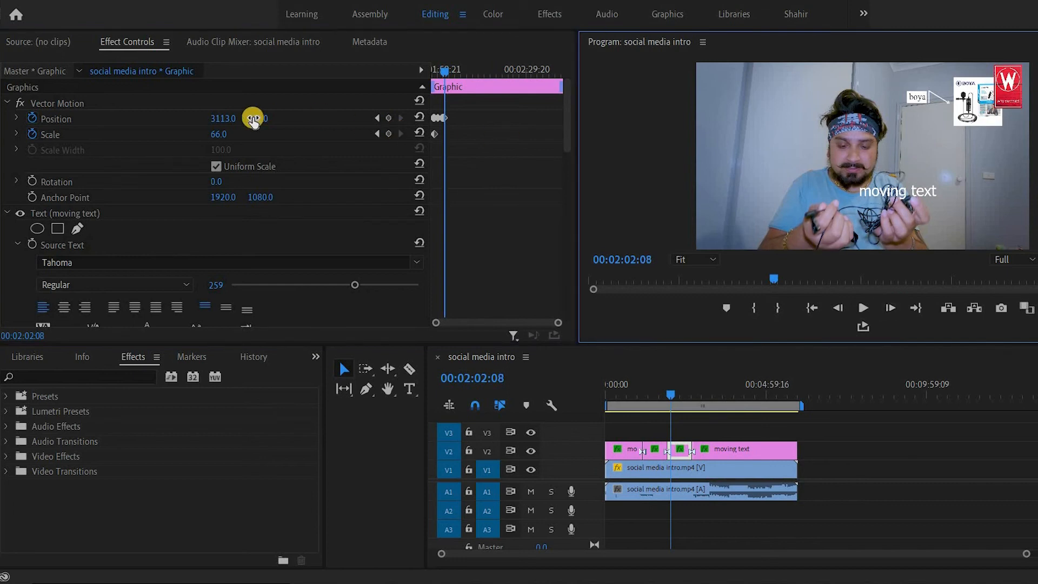
pyautogui.moveTo(271, 118); pyautogui.dragTo(292, 130)
pyautogui.click(891, 307)
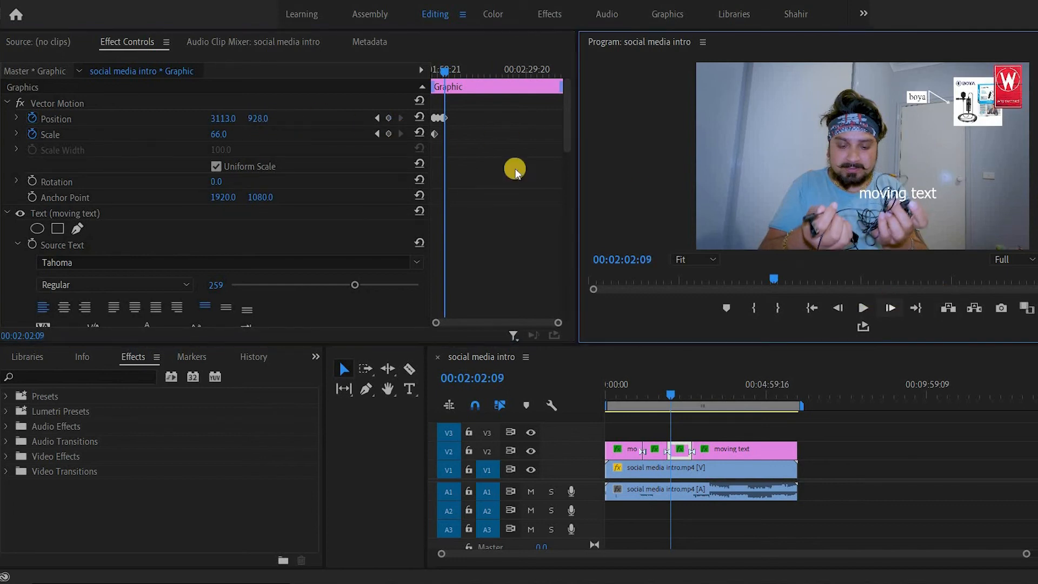
# - Keyframe the third title segment's vertical position on the frames from 00:02:02:09 to 00:02:02:11, ending at 1032
pyautogui.moveTo(265, 117); pyautogui.dragTo(266, 116)
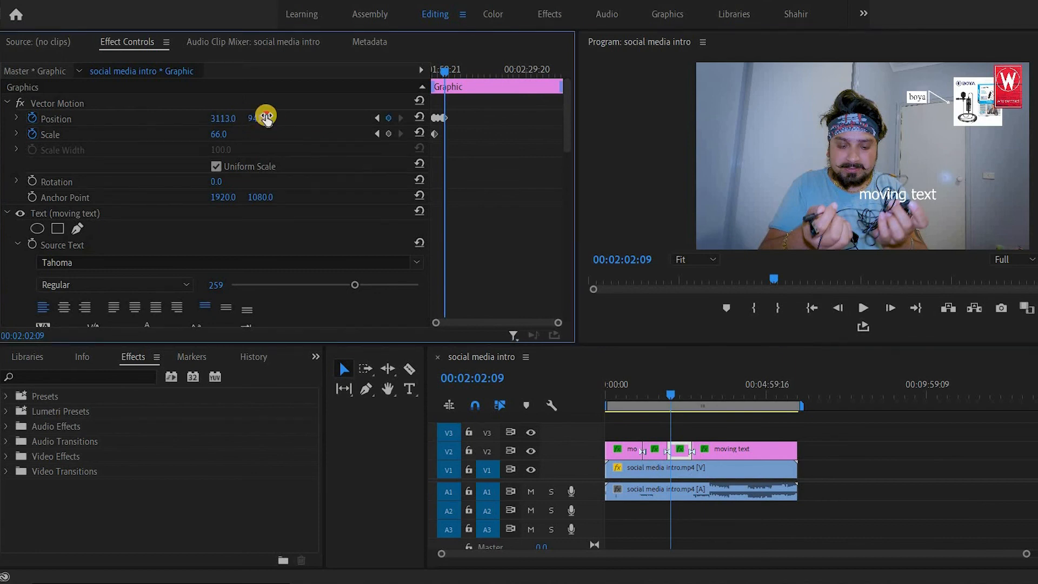
pyautogui.click(889, 306)
pyautogui.click(265, 118)
pyautogui.moveTo(255, 114); pyautogui.dragTo(292, 120)
pyautogui.click(884, 307)
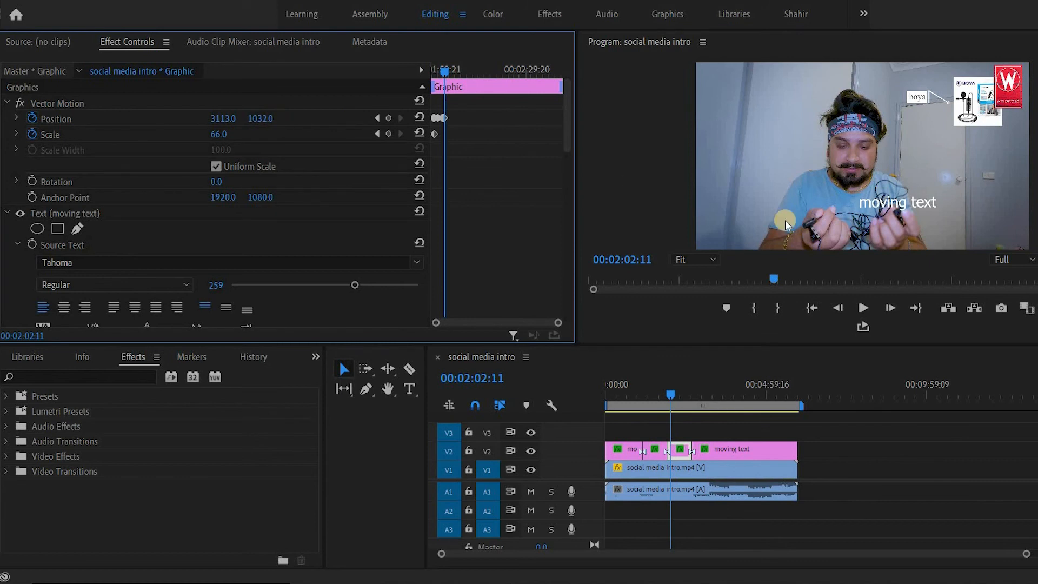
# - Keyframe the third title segment's vertical position at 1059 at 00:02:02:12 and 989 at 00:02:02:16
pyautogui.click(900, 306)
pyautogui.click(286, 114)
pyautogui.moveTo(274, 117); pyautogui.dragTo(266, 115)
pyautogui.click(890, 306)
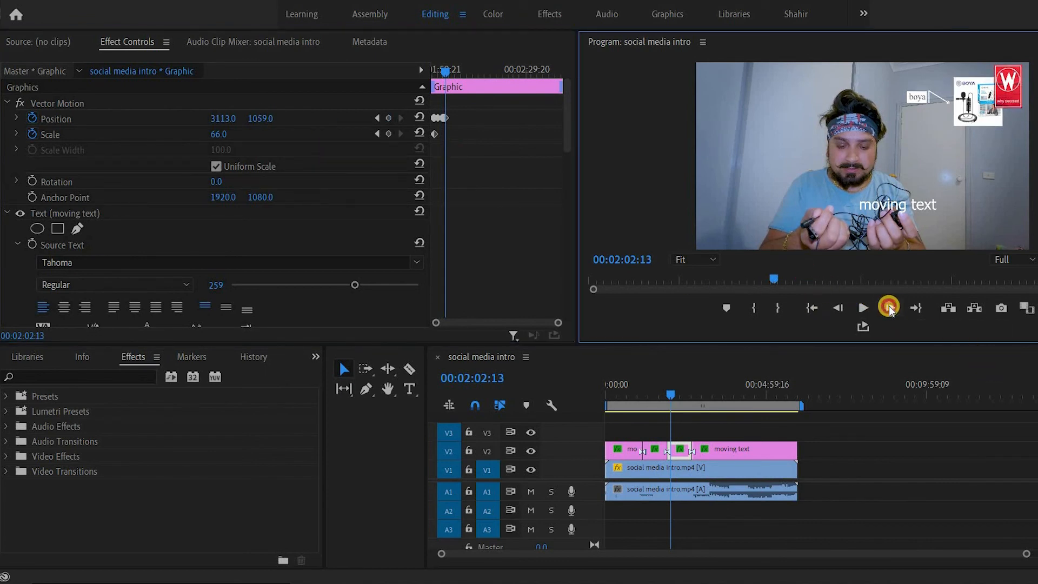
pyautogui.click(893, 311)
pyautogui.click(891, 311)
pyautogui.click(890, 308)
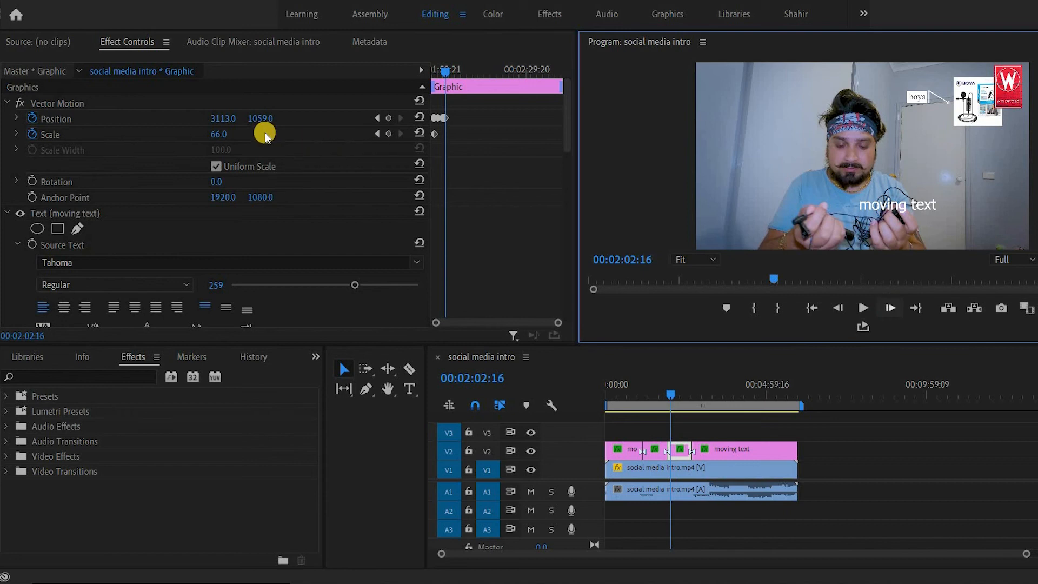
pyautogui.moveTo(254, 117); pyautogui.dragTo(212, 128)
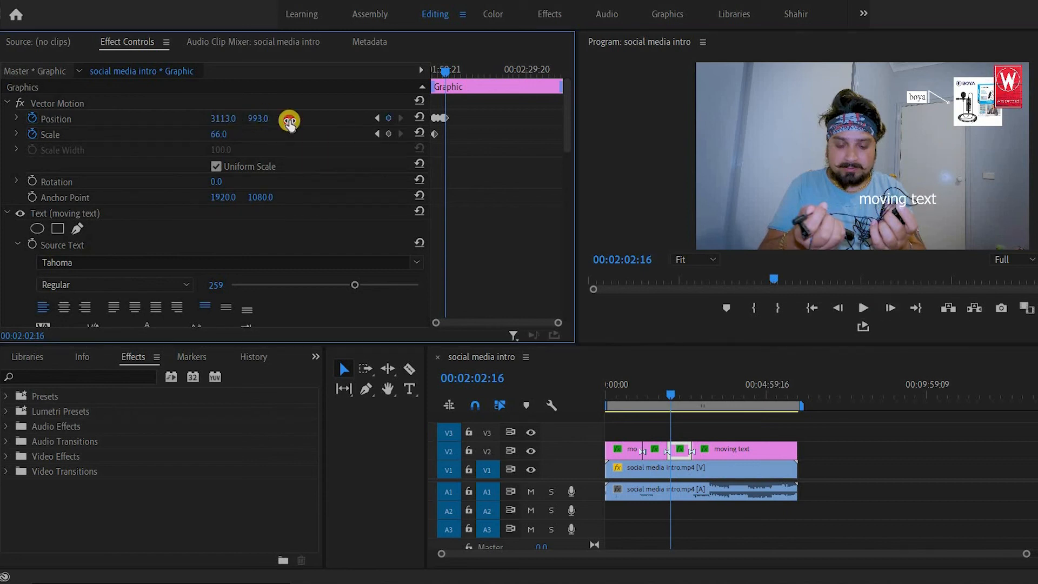
# - Keyframe the third title segment's vertical position at 921 at 00:02:02:18
pyautogui.click(891, 310)
pyautogui.click(891, 310)
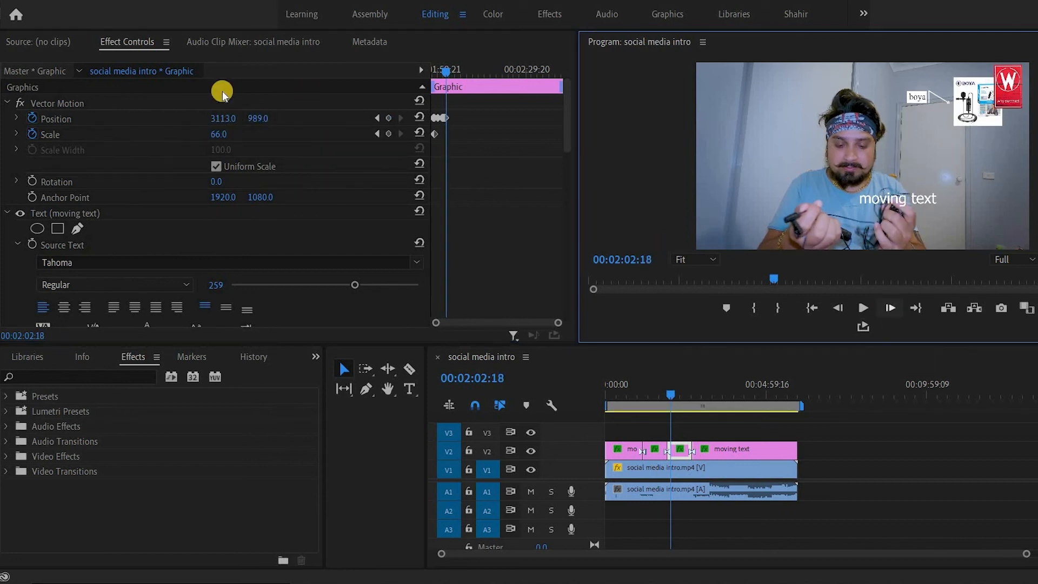
pyautogui.moveTo(256, 118); pyautogui.dragTo(216, 120)
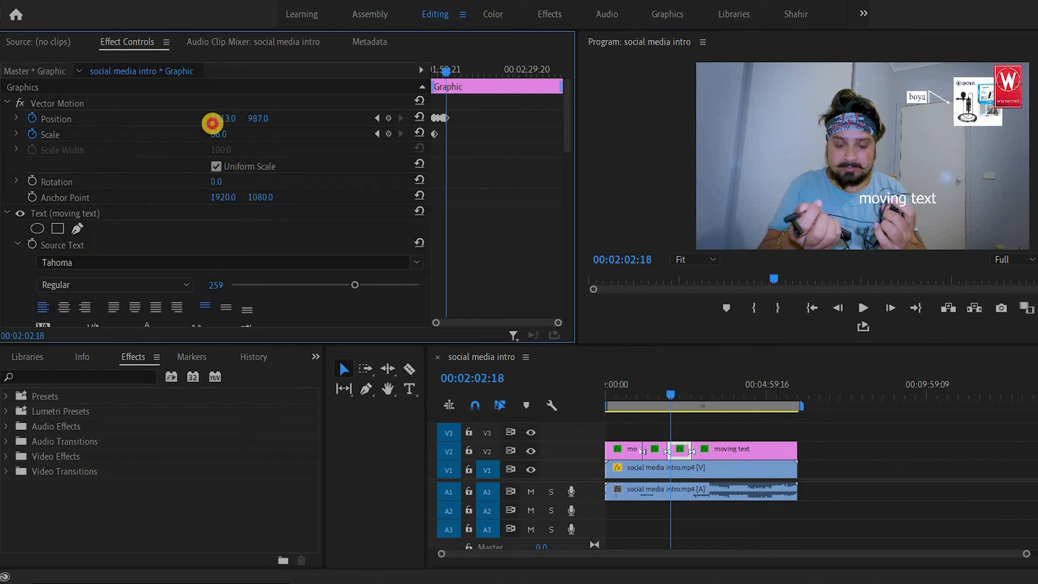
# - Keyframe the third title segment's vertical position at 1058 just before 00:02:03:04 and advance to that frame
pyautogui.click(893, 307)
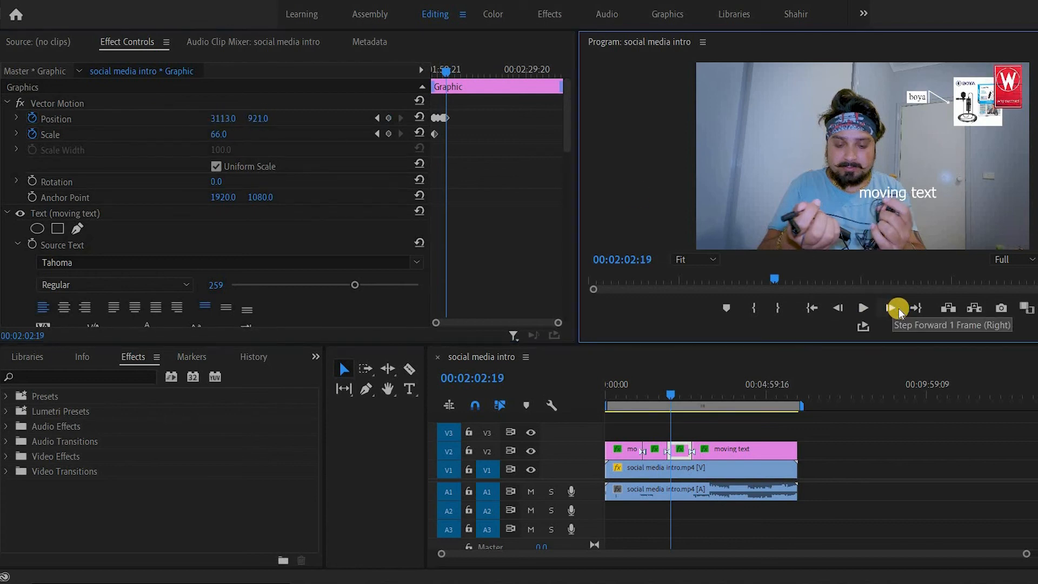
pyautogui.click(898, 308)
pyautogui.click(898, 308)
pyautogui.click(898, 308)
pyautogui.click(898, 308)
pyautogui.click(897, 308)
pyautogui.click(898, 308)
pyautogui.click(897, 308)
pyautogui.click(898, 308)
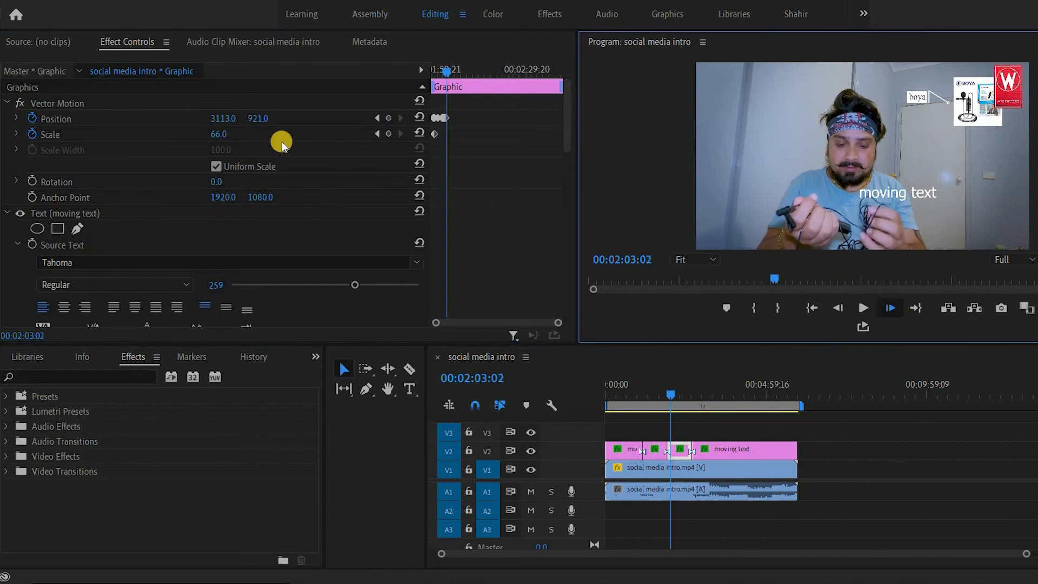
pyautogui.moveTo(234, 117); pyautogui.dragTo(355, 116)
pyautogui.click(893, 311)
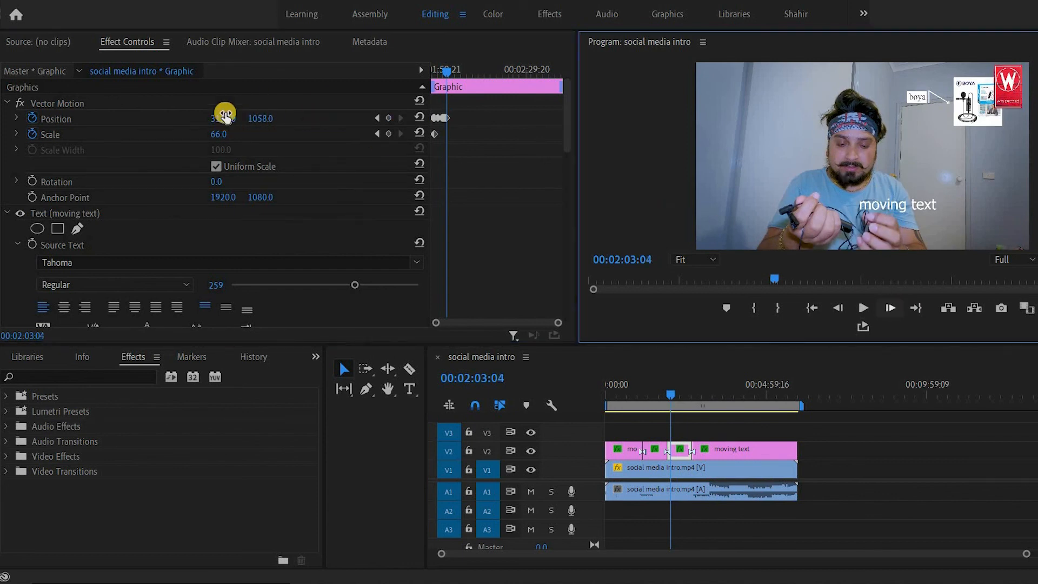
# - Keyframe the third title segment's vertical position on each frame from 00:02:03:04 to 00:02:03:06, ending at 1163
pyautogui.moveTo(225, 122); pyautogui.dragTo(287, 119)
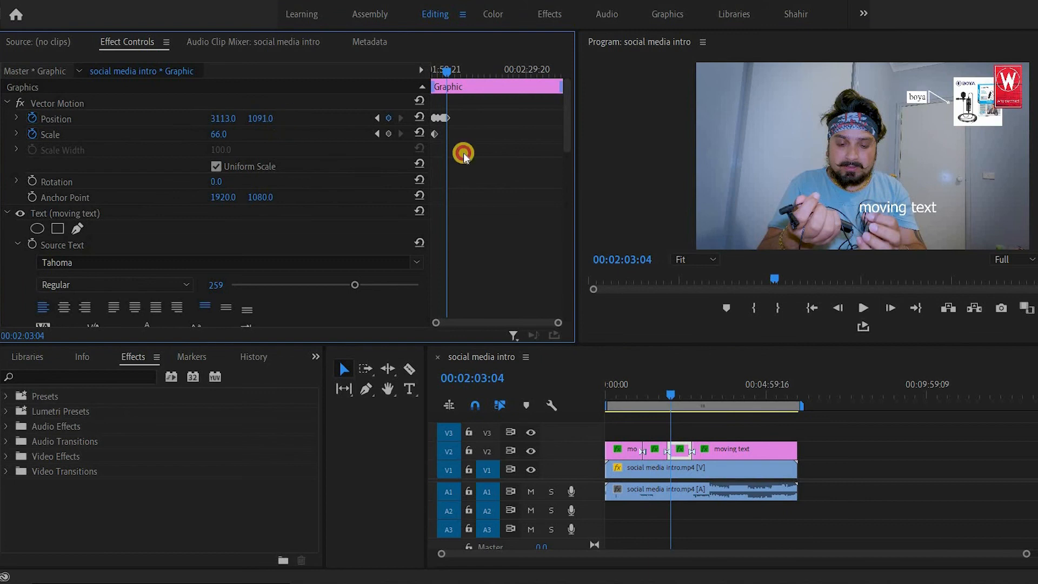
pyautogui.click(892, 307)
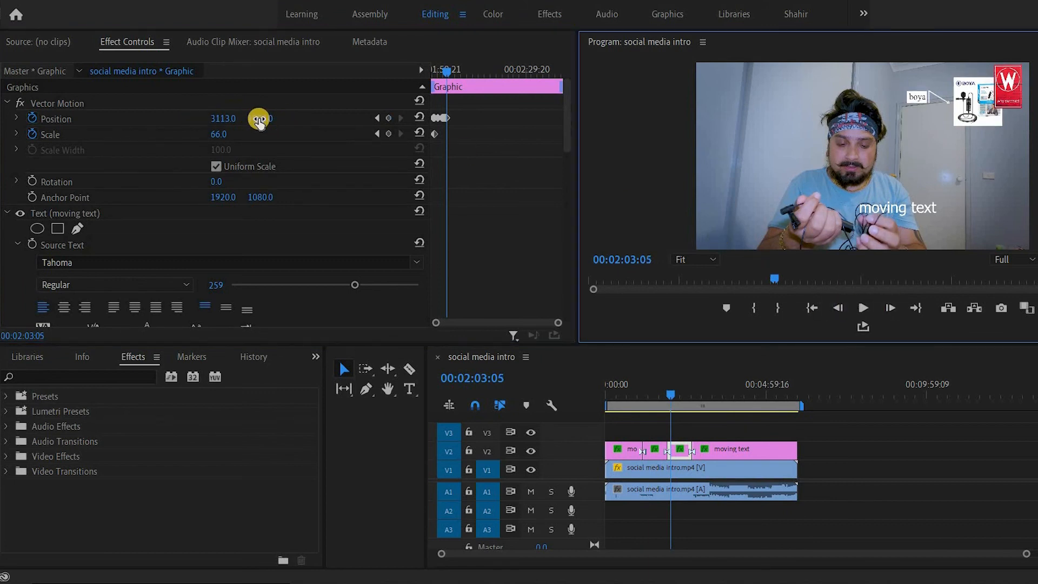
pyautogui.moveTo(246, 122); pyautogui.dragTo(297, 116)
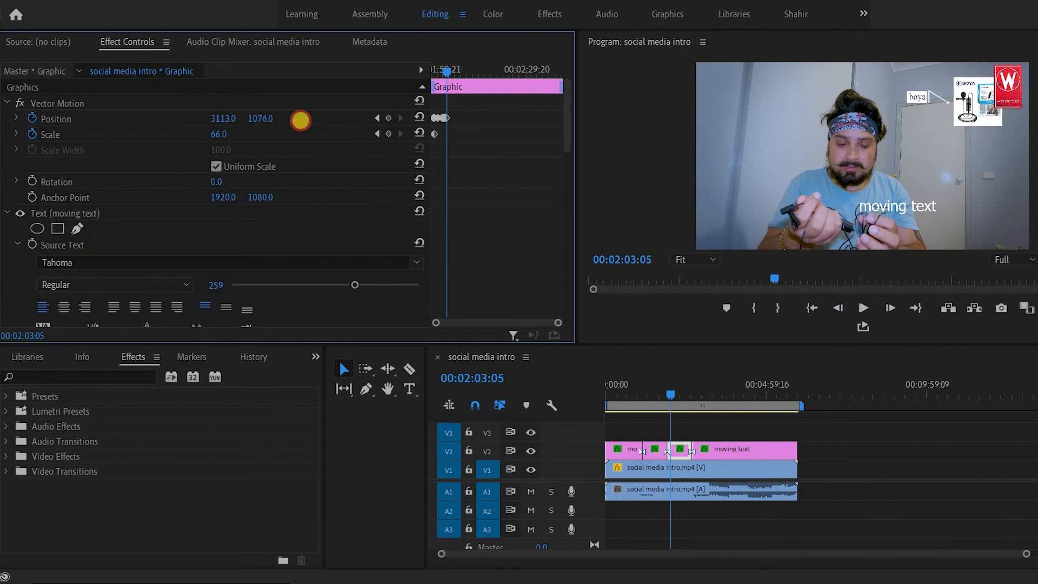
pyautogui.click(897, 307)
pyautogui.click(265, 117)
pyautogui.moveTo(265, 118); pyautogui.dragTo(272, 118)
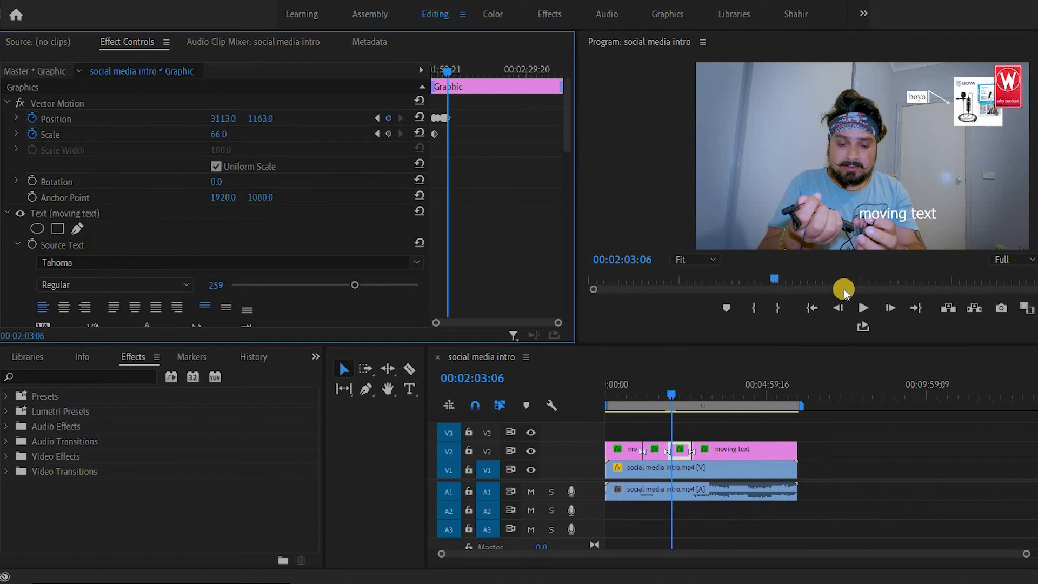
# - Split the third title segment on V2 at 00:02:03:07 with the Razor tool
pyautogui.click(897, 307)
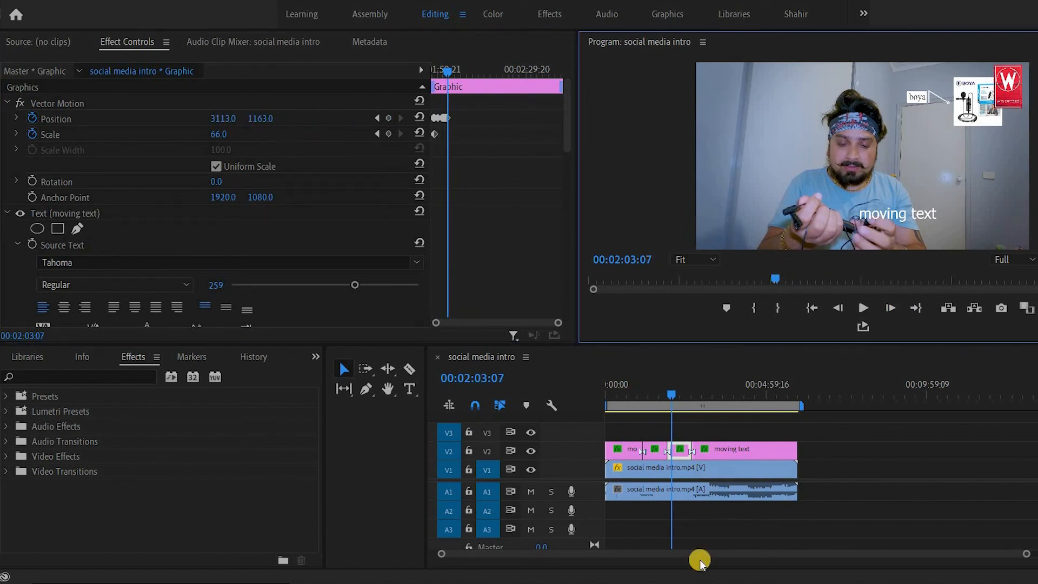
pyautogui.moveTo(1026, 551); pyautogui.dragTo(862, 547)
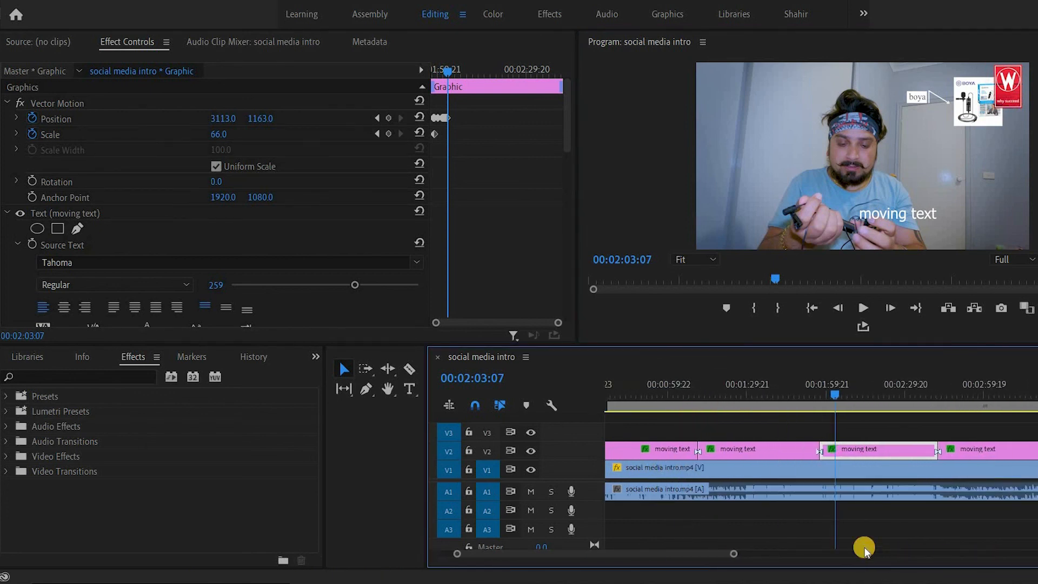
pyautogui.press('c')
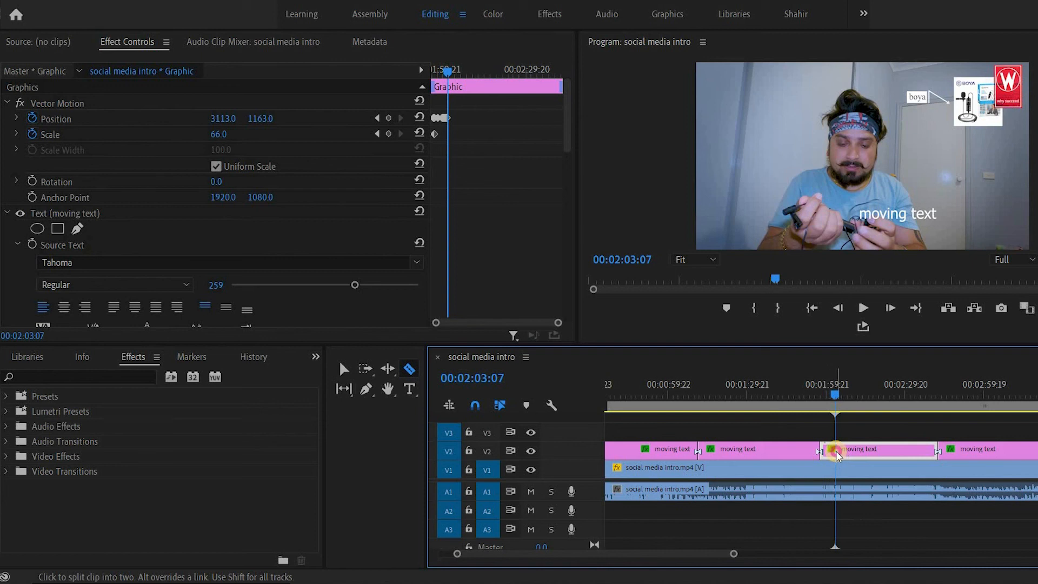
pyautogui.click(836, 452)
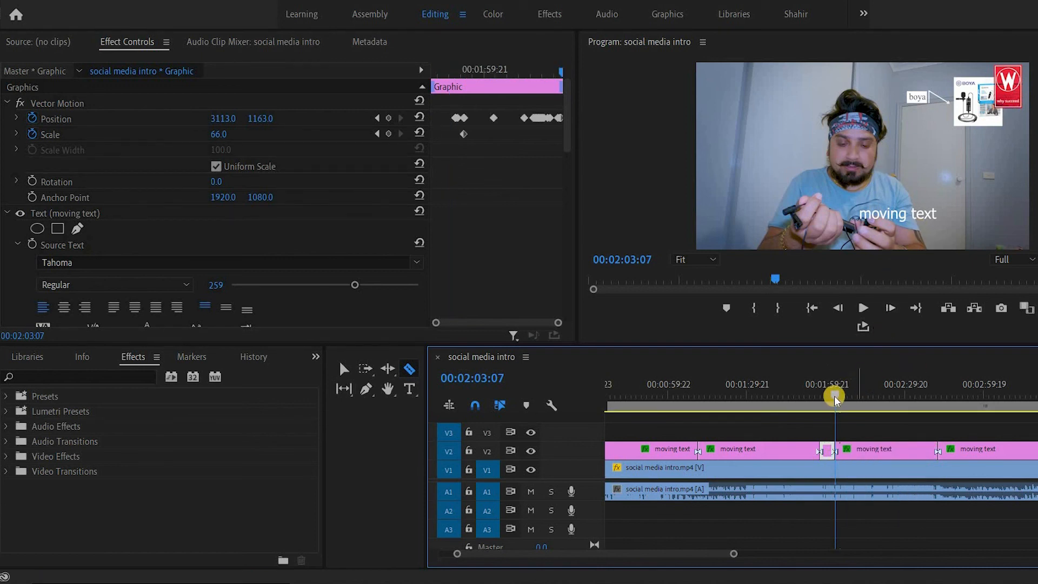
# - Play back the short keyframed title segment from 00:01:57:14 and save the project
pyautogui.moveTo(825, 399); pyautogui.dragTo(819, 397)
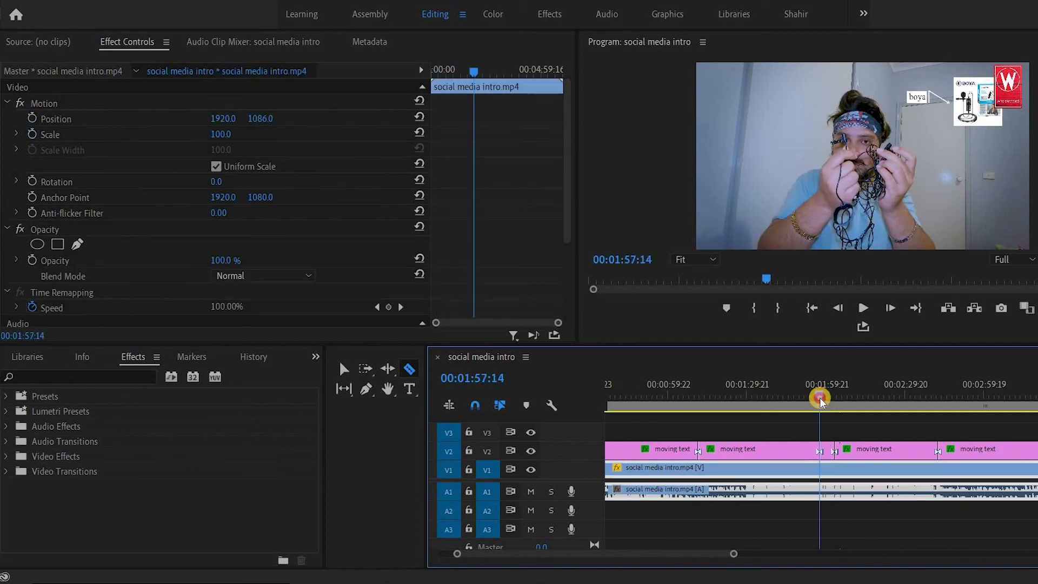
pyautogui.press('space')
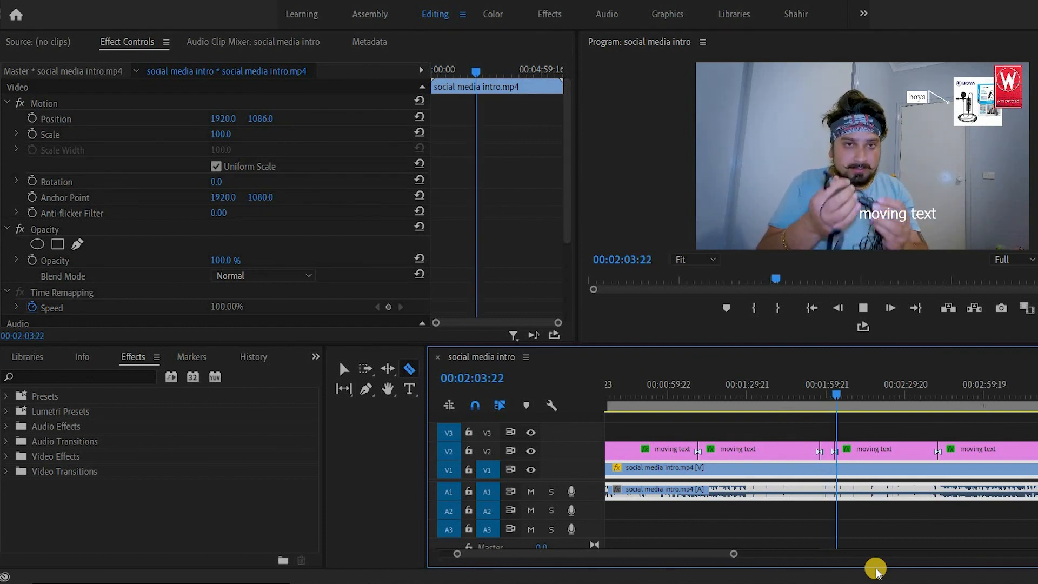
pyautogui.press('space')
pyautogui.moveTo(827, 392); pyautogui.dragTo(820, 392)
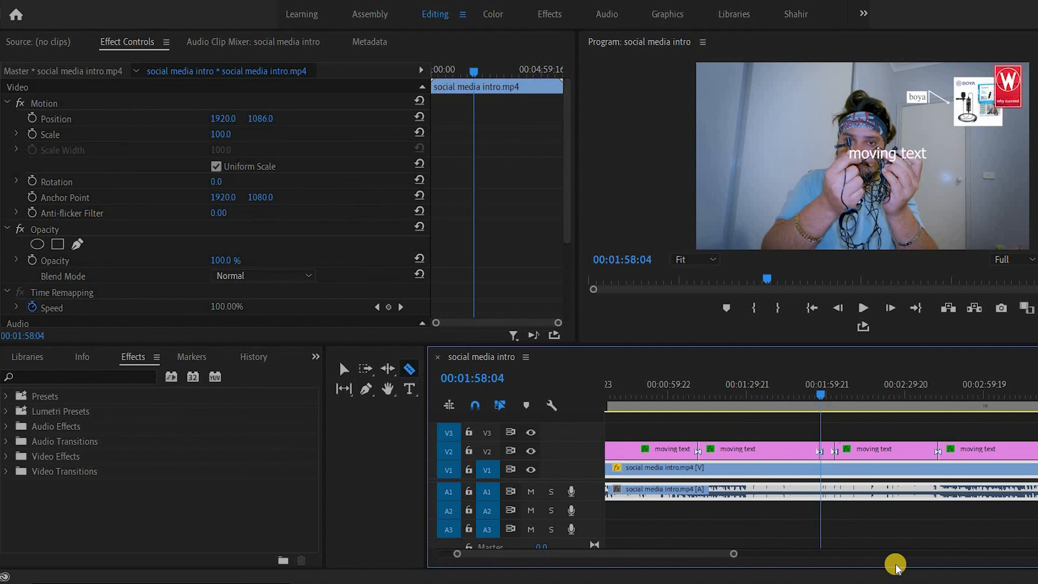
pyautogui.hotkey('ctrl', 's')
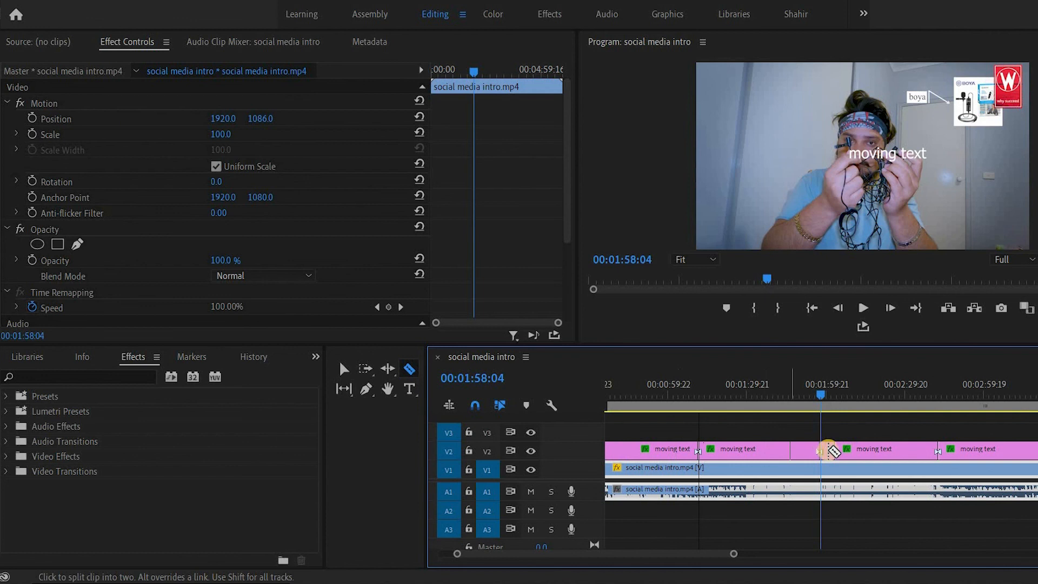
# - Select the short keyframed title segment and play the sequence from just before it to review the text motion
pyautogui.click(351, 365)
pyautogui.click(827, 451)
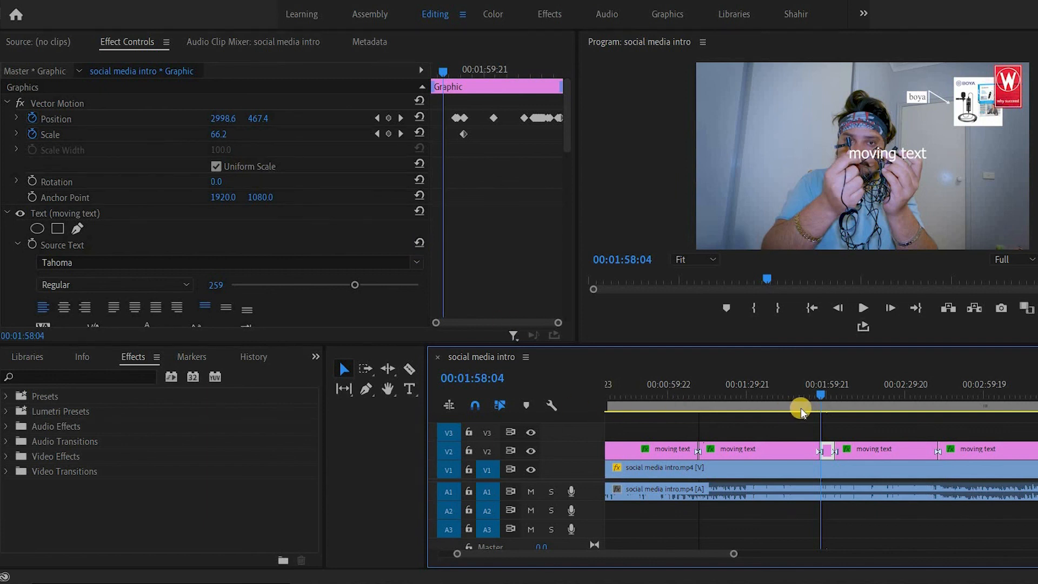
pyautogui.click(815, 397)
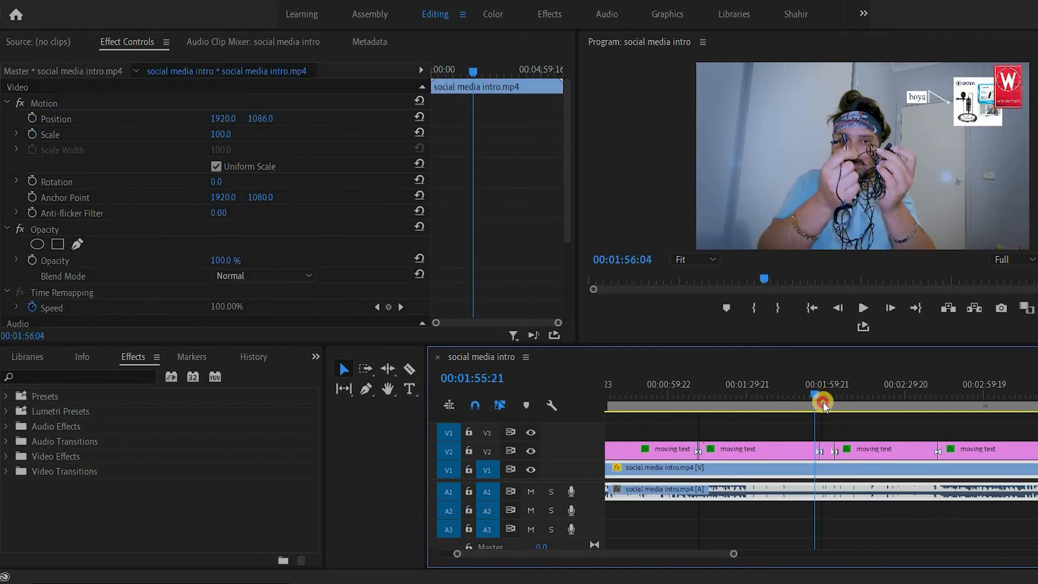
pyautogui.press('space')
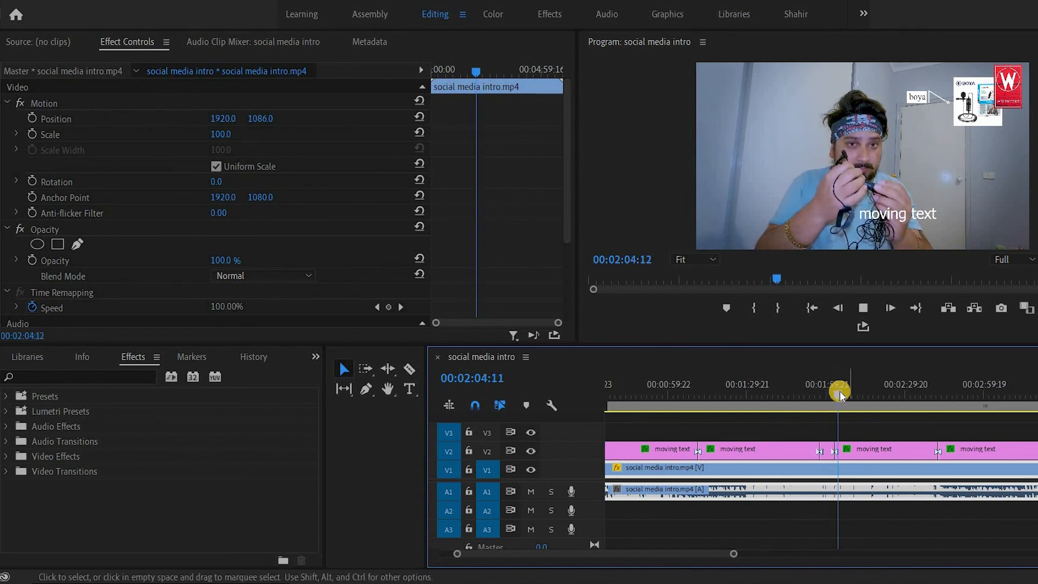
# - Review the title movement from 00:01:48:12 through the keyframed segment, and return the playhead to 00:01:56:23
pyautogui.click(796, 385)
pyautogui.moveTo(759, 557)
pyautogui.mouseDown()
pyautogui.moveTo(516, 552)
pyautogui.moveTo(742, 559)
pyautogui.mouseUp()
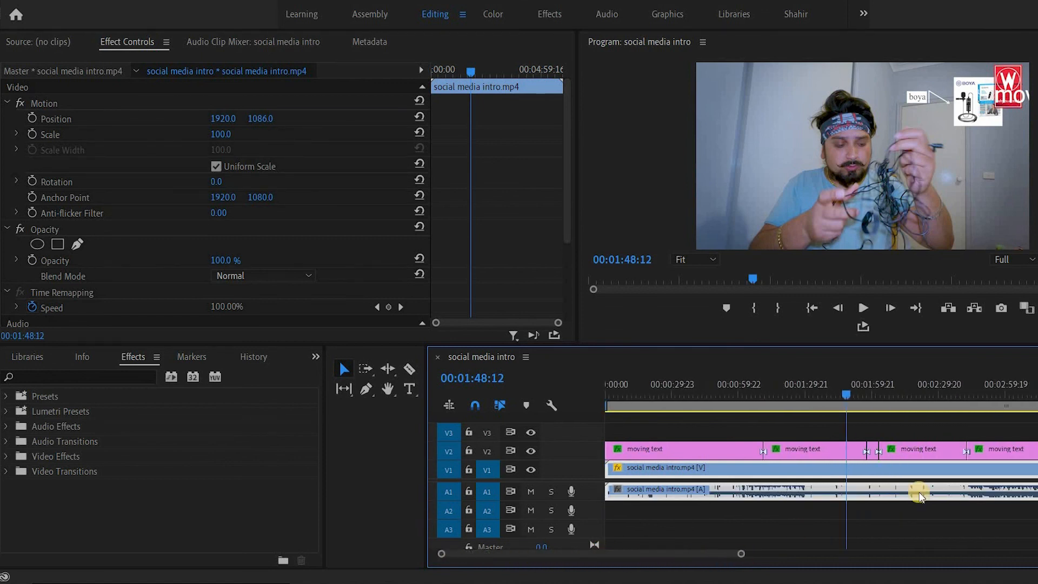
pyautogui.press('space')
pyautogui.click(865, 392)
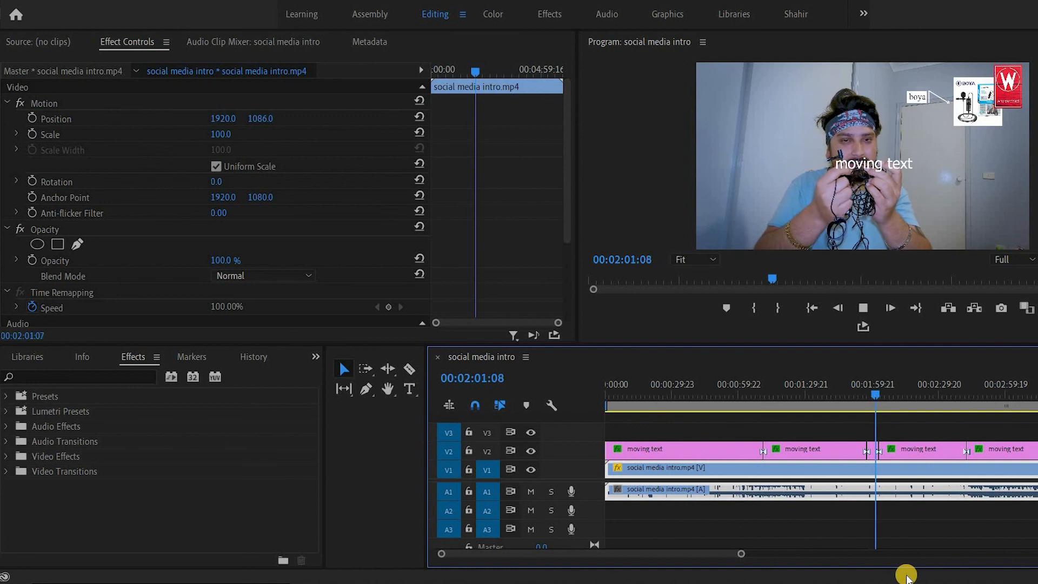
pyautogui.press('space')
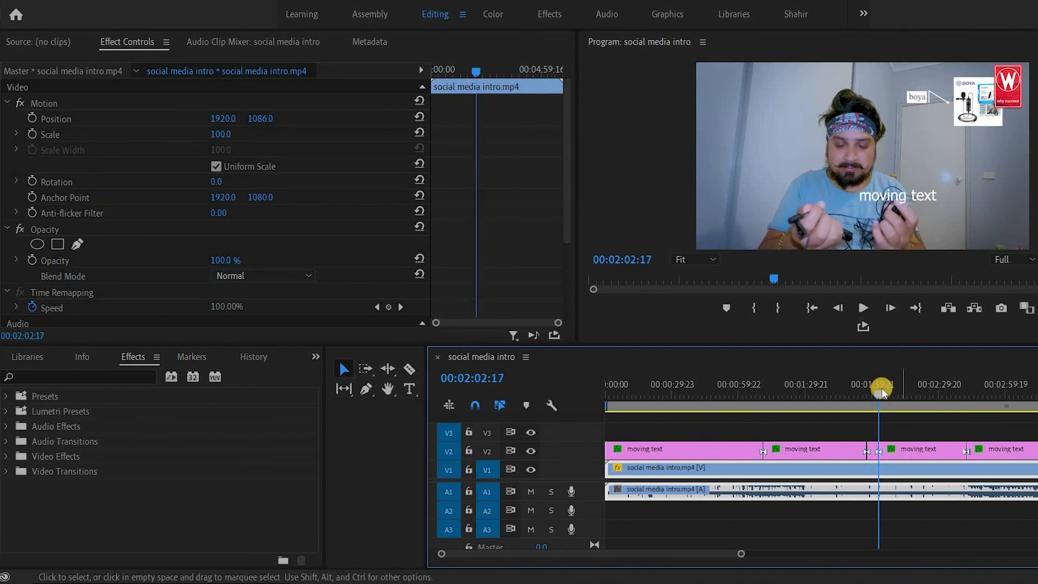
pyautogui.click(855, 394)
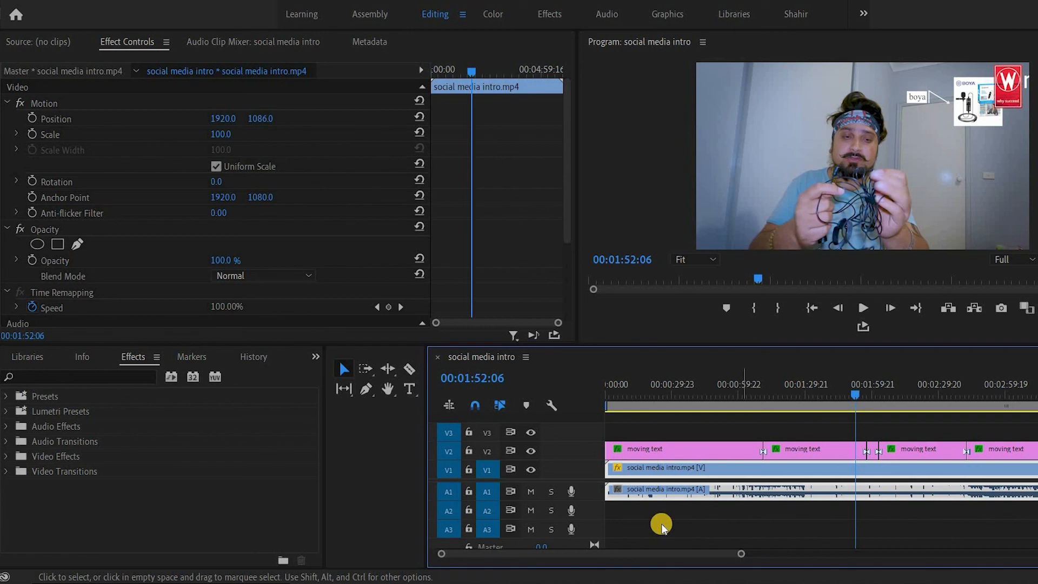
pyautogui.moveTo(855, 390); pyautogui.dragTo(866, 389)
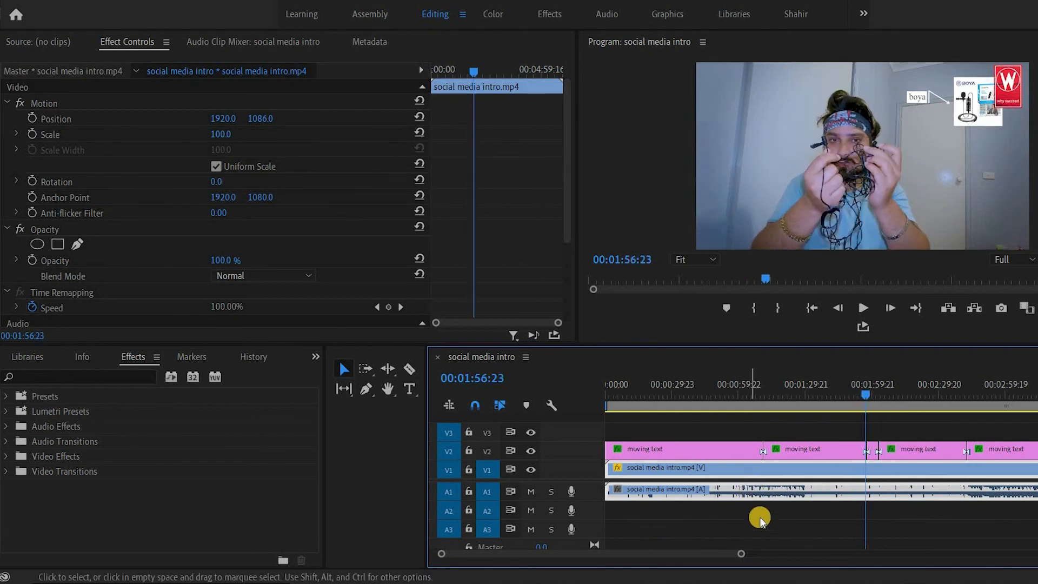